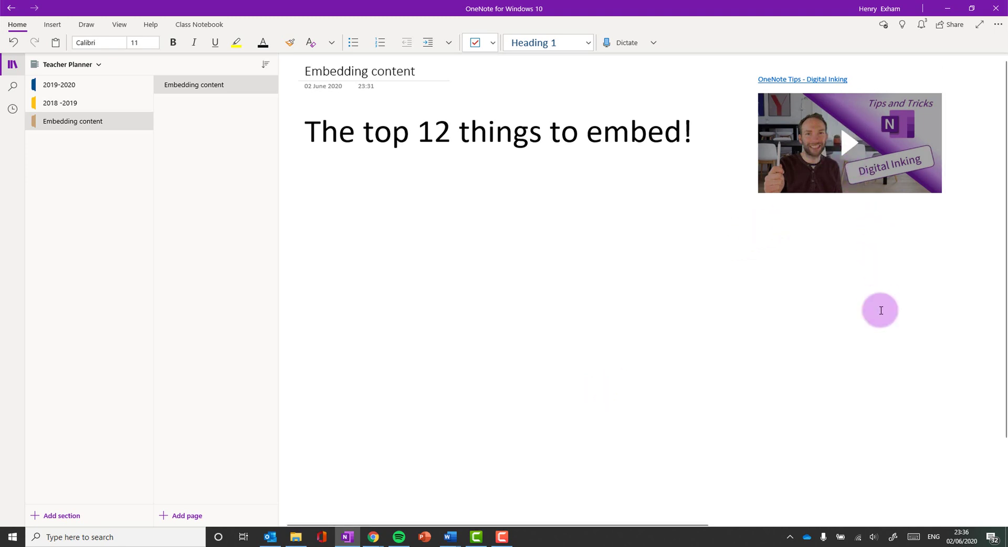
Step: Scroll through the 'Embed content in OneNote' article's list of supported services, then return to OneNote
key(alt+Tab)
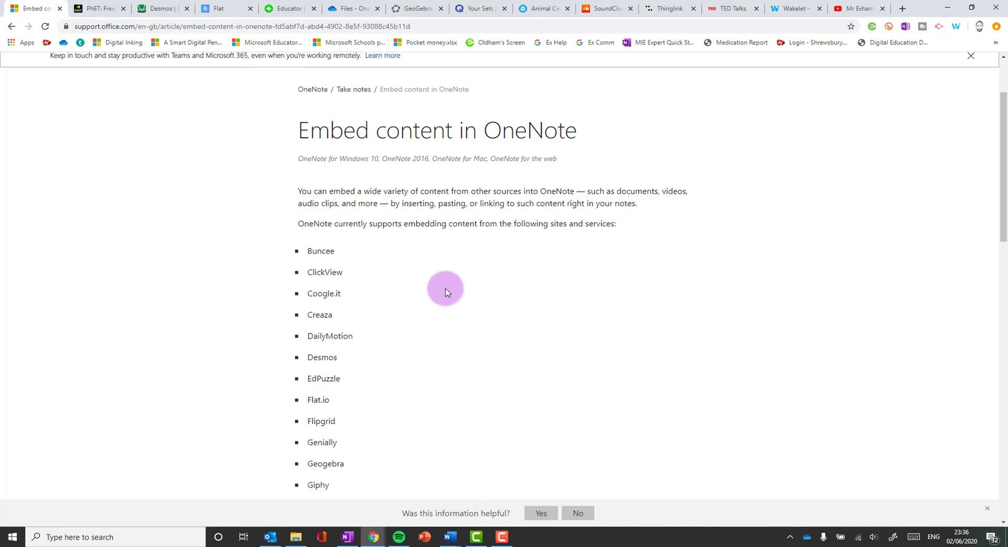
scroll(427, 274, down, 3)
scroll(429, 278, down, 7)
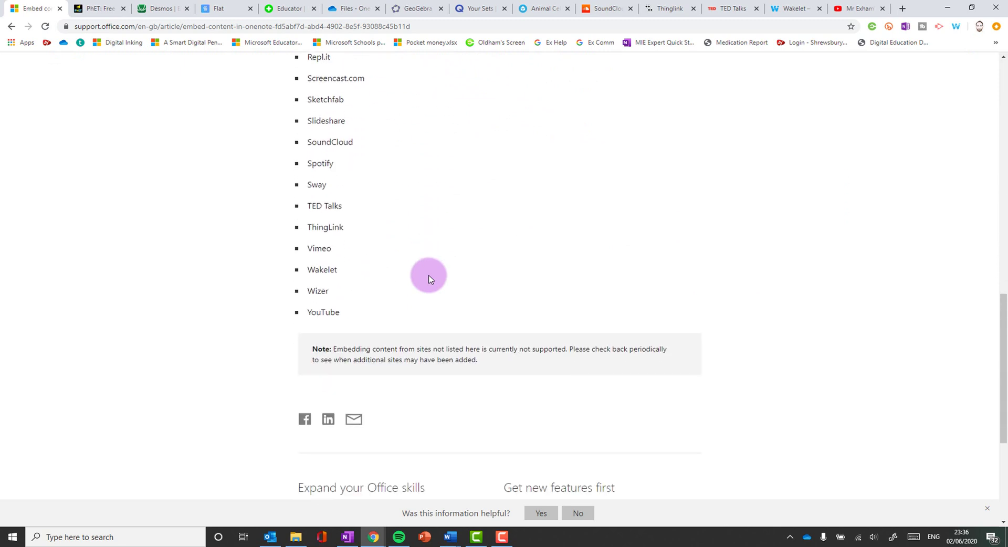
scroll(428, 279, up, 7)
scroll(428, 278, up, 5)
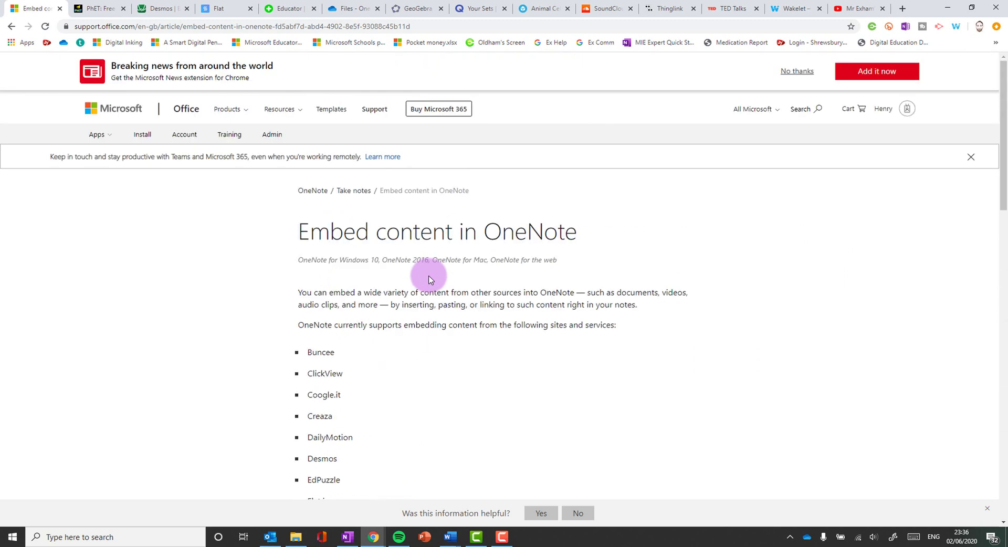
key(alt+Tab)
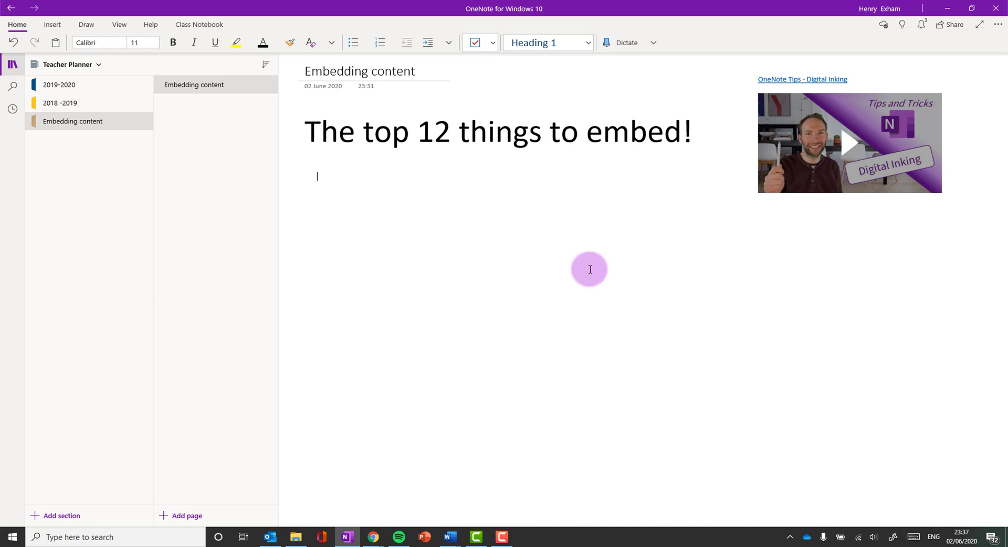
Step: On the PhET site, go to Biology simulations and launch the Neuron simulation
key(alt+Tab)
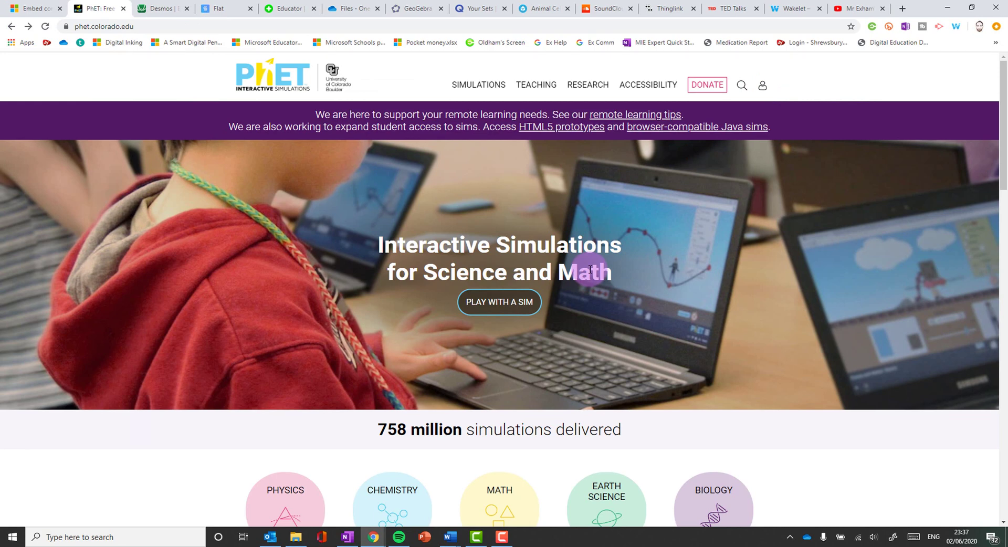
scroll(589, 269, down, 5)
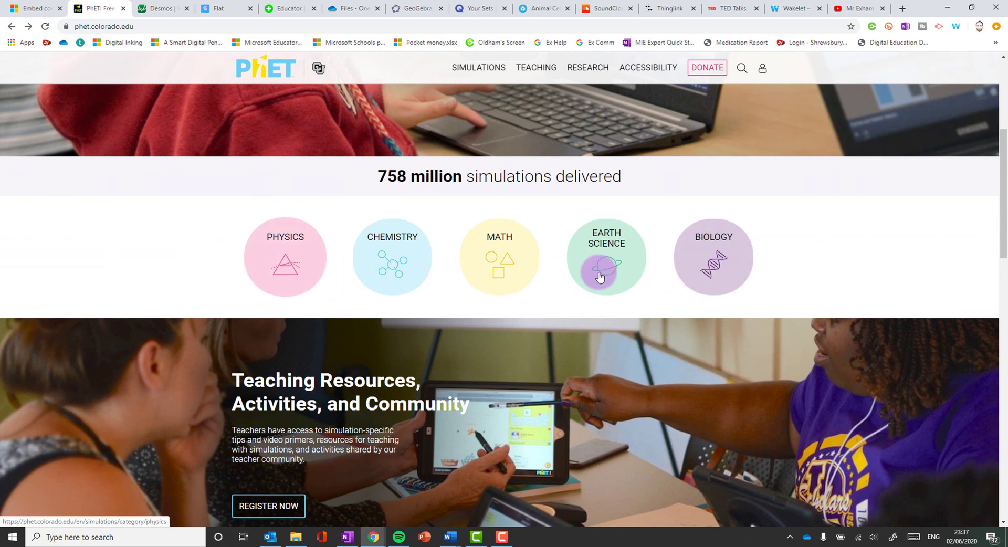
click(730, 271)
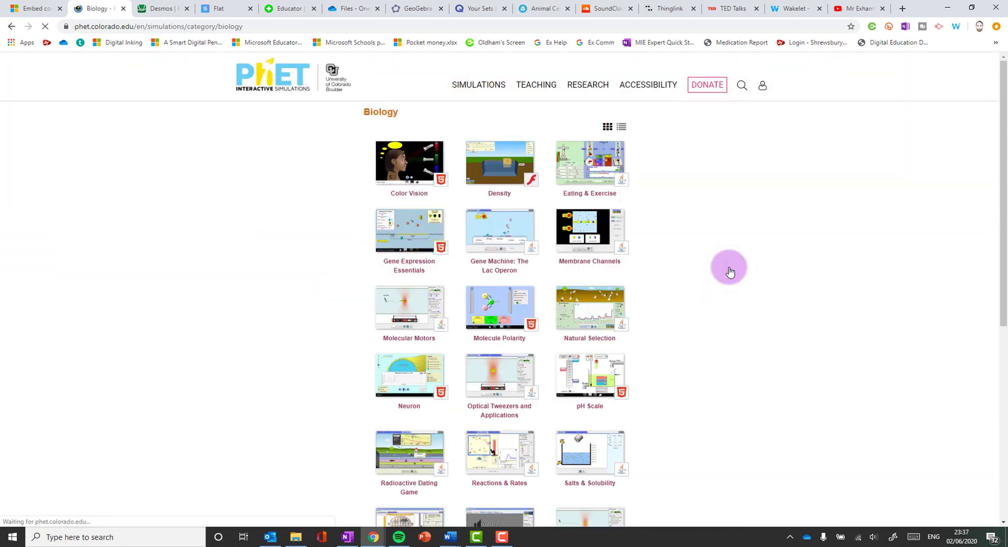
key(ctrl+l)
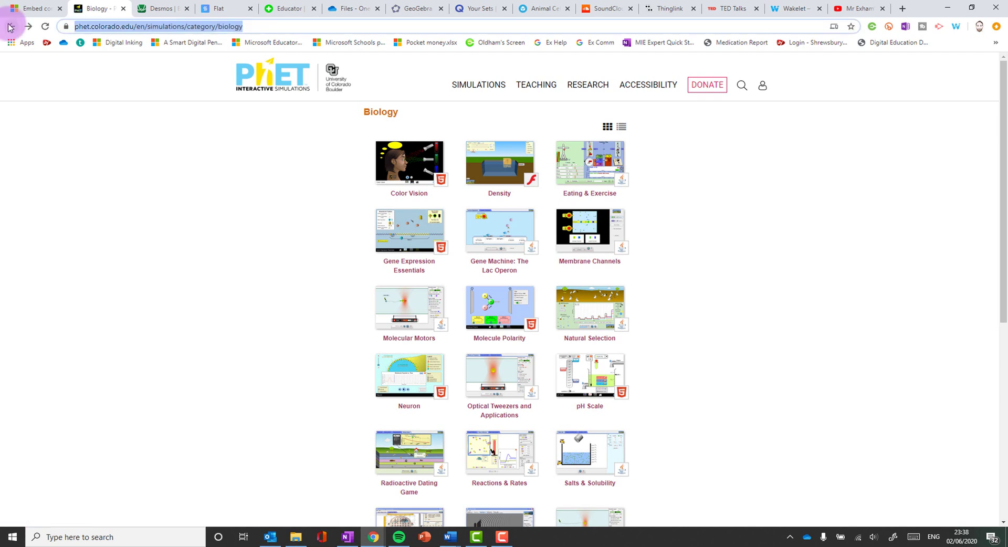
click(415, 387)
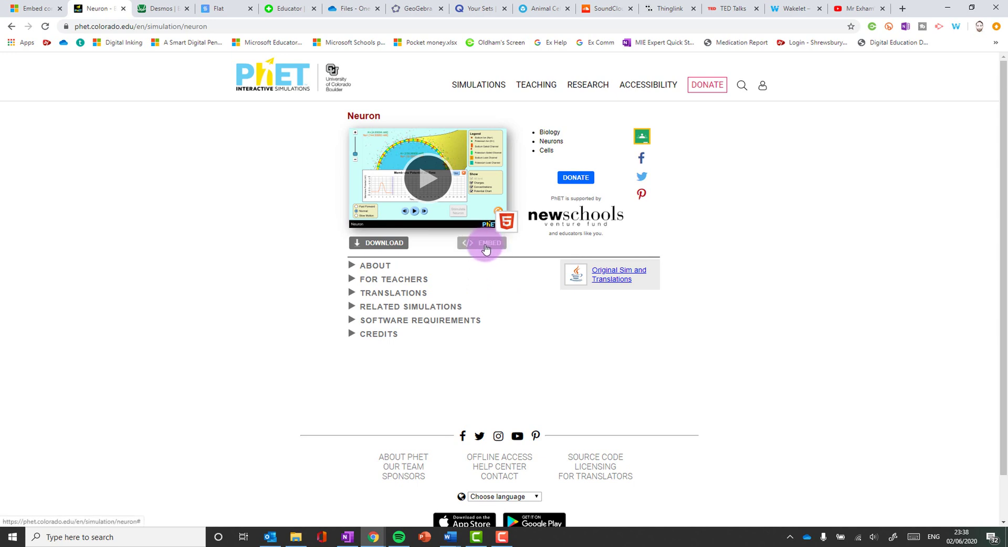
click(432, 182)
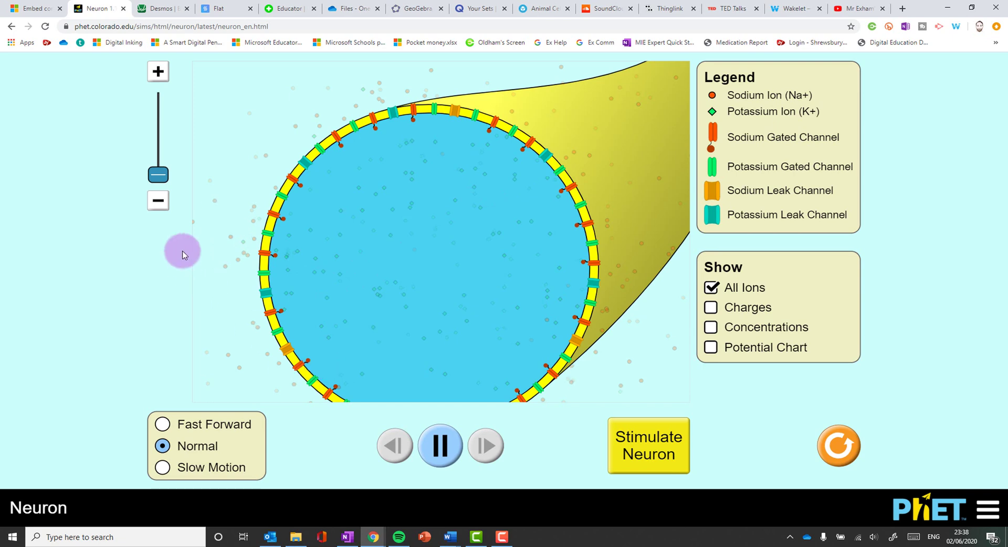
Step: Zoom in on the membrane, show Charges and Concentrations, and copy the simulation's address
mouse_move(158, 174)
mouse_down()
mouse_move(162, 159)
mouse_move(163, 176)
mouse_move(158, 169)
mouse_up()
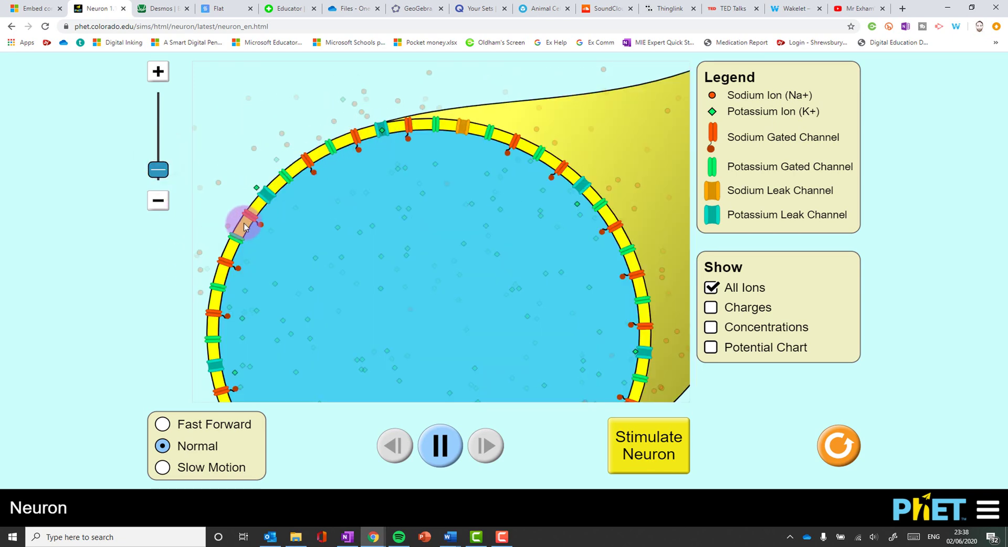
click(719, 128)
click(710, 152)
click(732, 315)
click(706, 327)
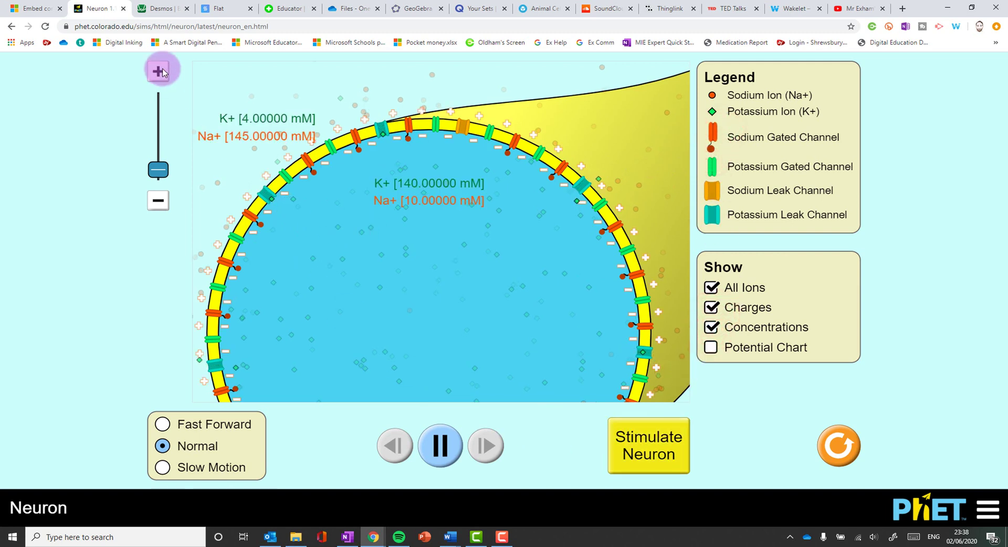
right_click(221, 28)
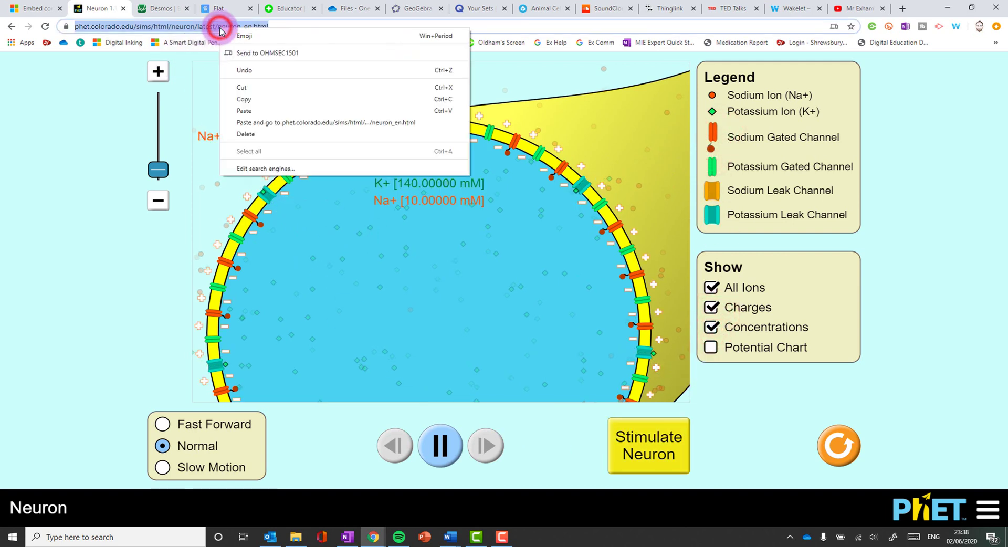
click(248, 99)
Step: Paste the PhET Neuron link into OneNote, activate the embed, and click Stimulate Neuron
key(alt+Tab)
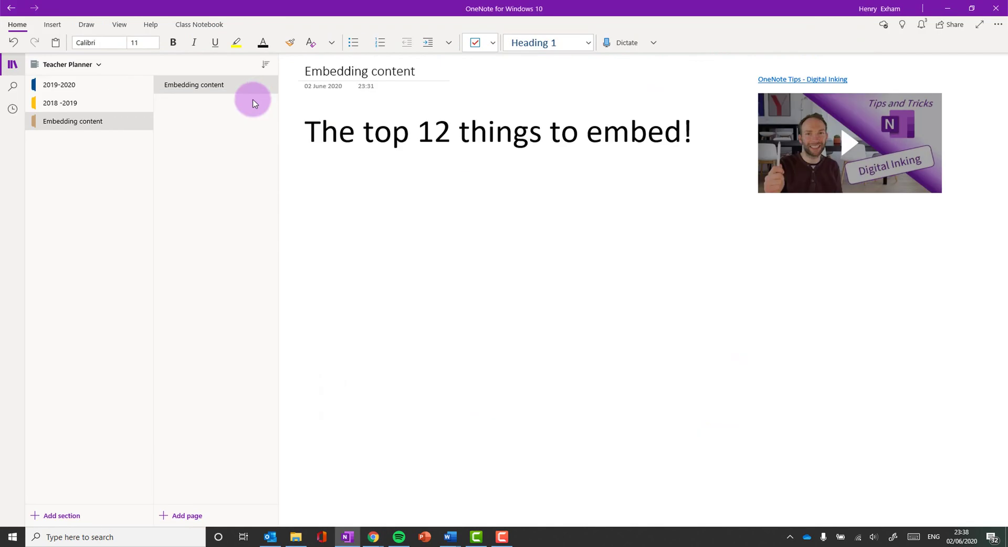
key(ctrl+v)
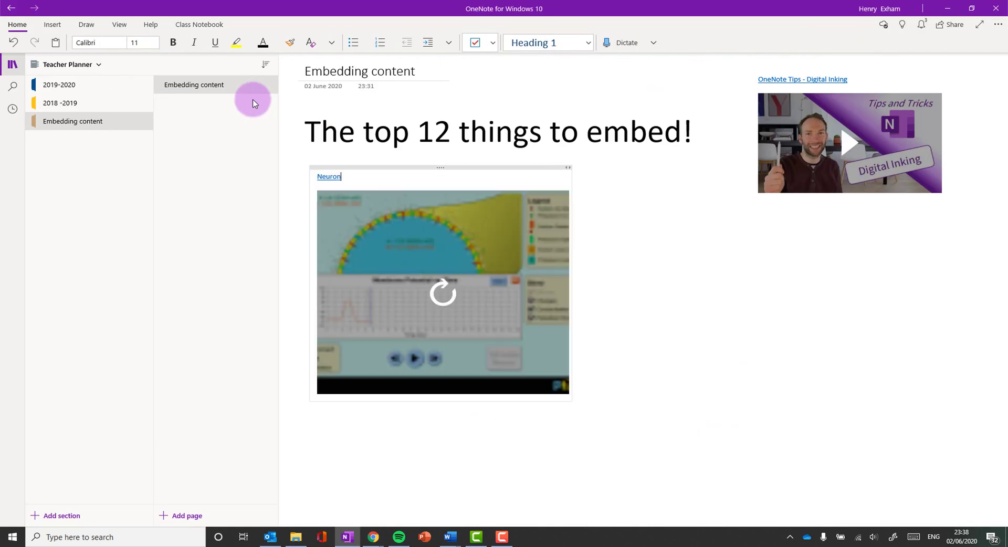
click(441, 289)
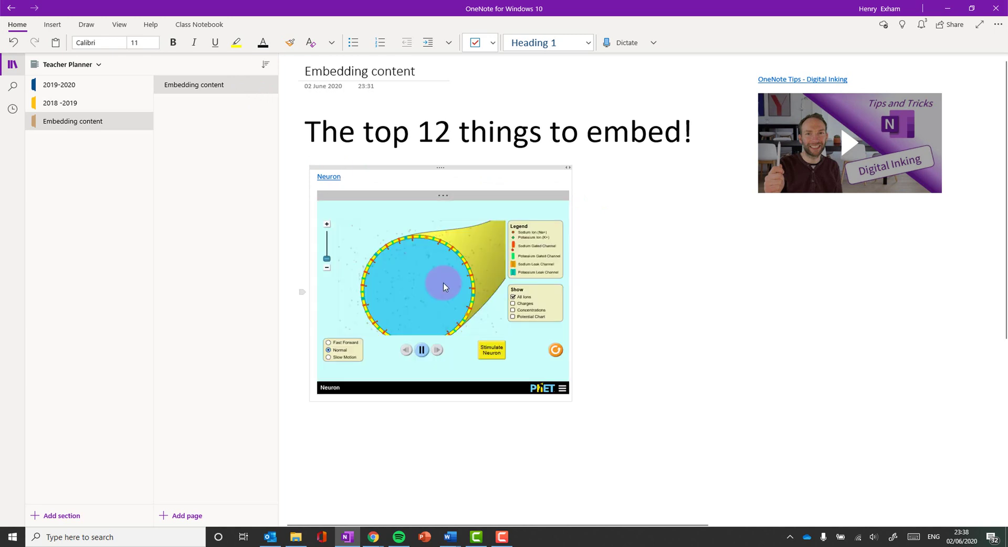
click(492, 350)
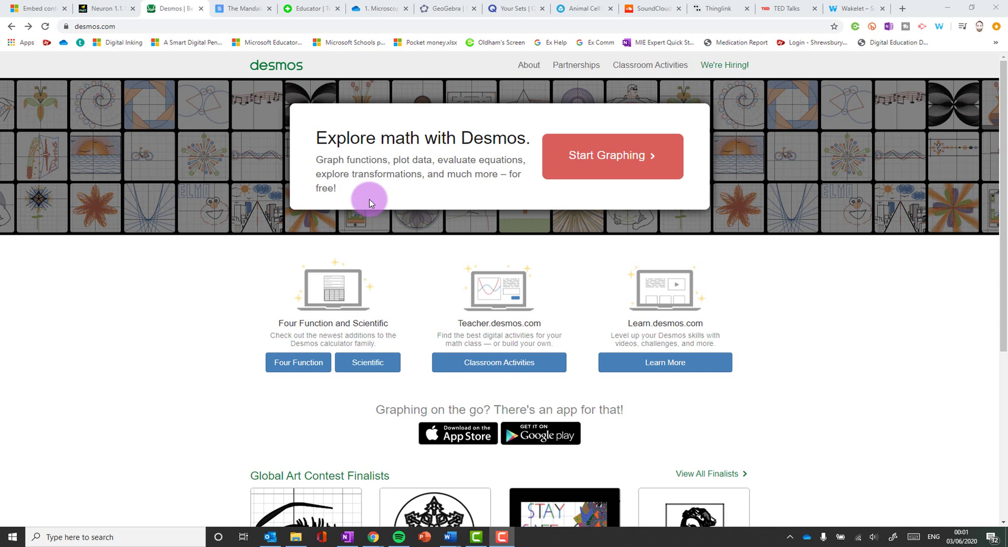
Step: Start a new Desmos graph, open the Parabolas: Standard Form + Tangent example, and recentre it
click(603, 153)
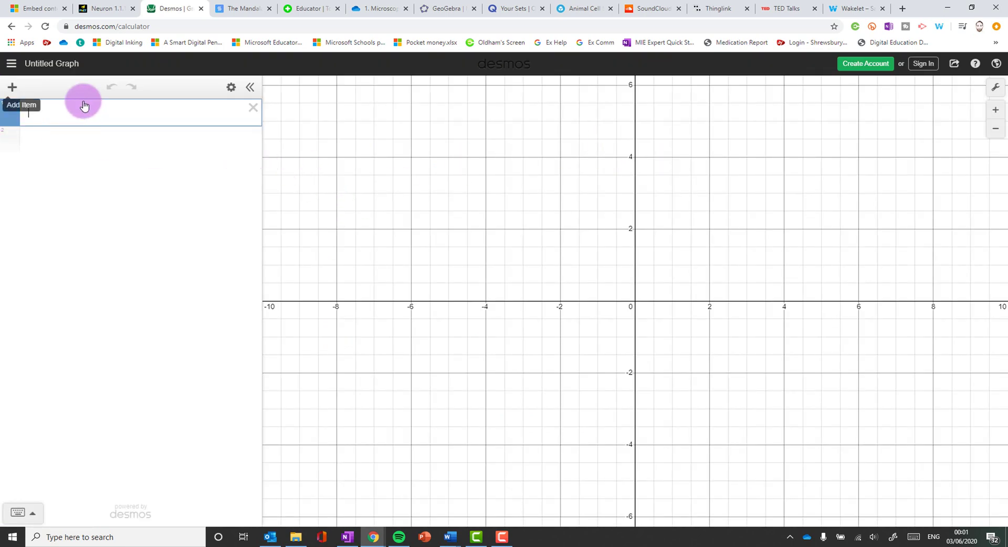
click(12, 87)
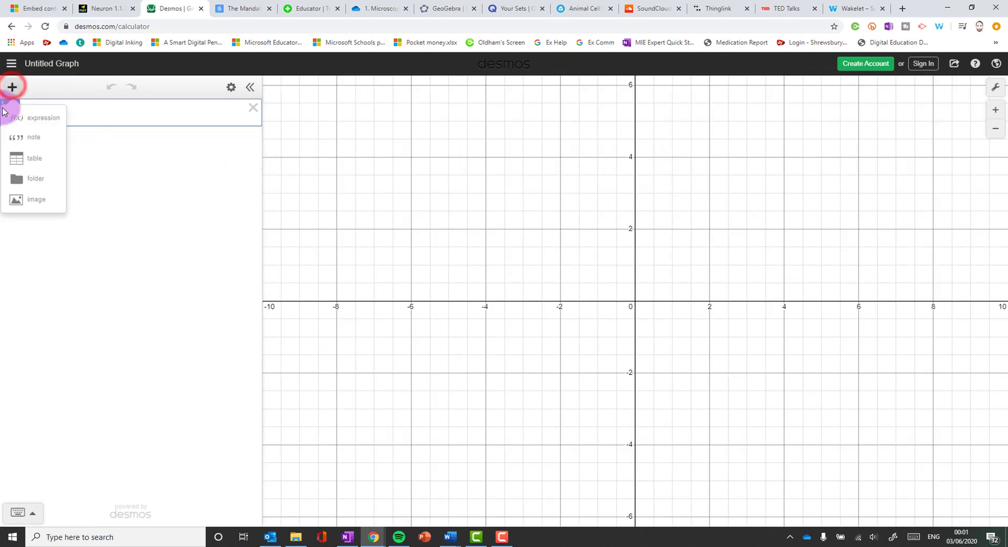
click(11, 65)
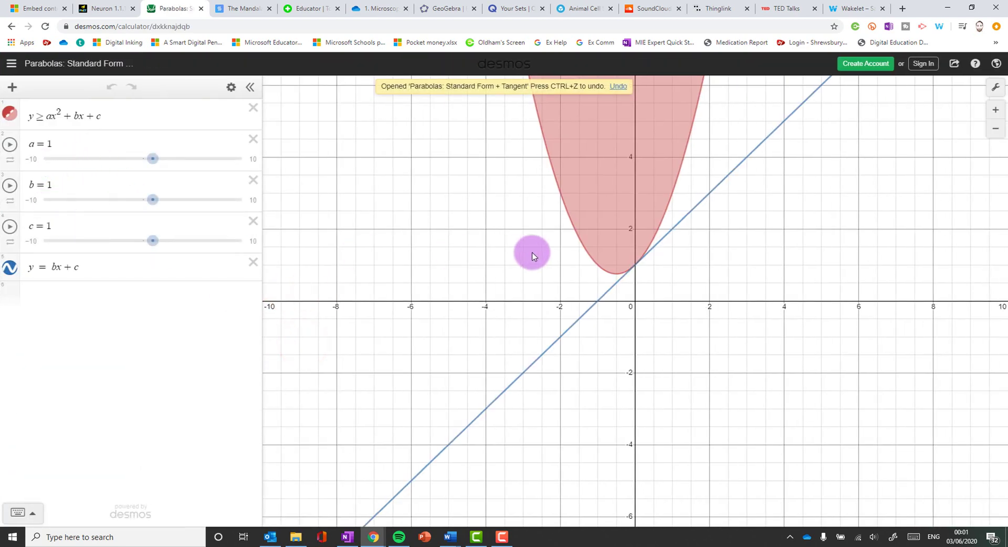
drag(594, 218, 533, 276)
Step: Set b to −0.3 and c to 0.5, then copy the graph's web address
mouse_move(152, 199)
mouse_down()
mouse_move(173, 200)
mouse_move(142, 205)
mouse_up()
drag(152, 240, 147, 240)
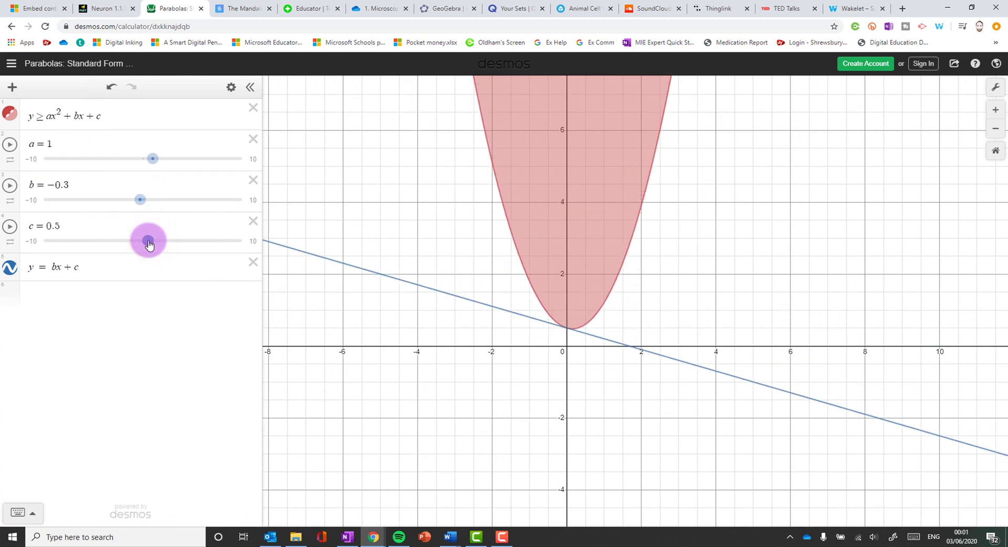
click(157, 27)
right_click(157, 27)
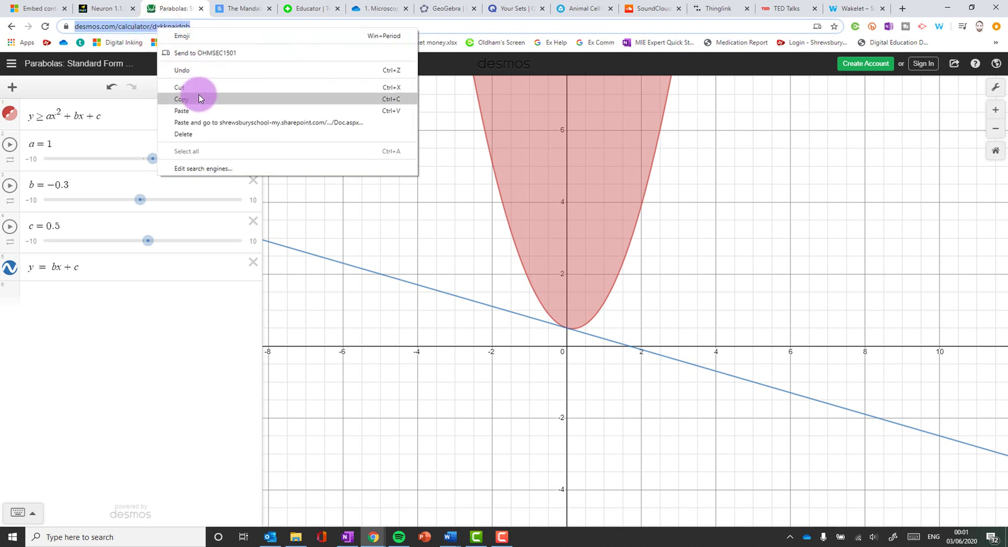
click(198, 97)
Step: Paste the Desmos parabola link below the Neuron embed, activate it, and return to Chrome
key(alt+Tab)
key(Tab)
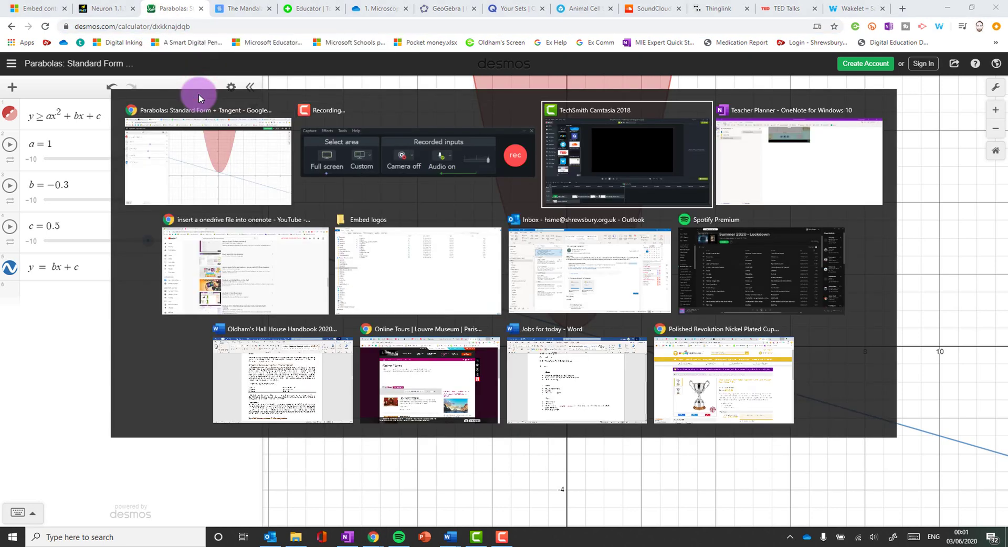
key(ctrl+v)
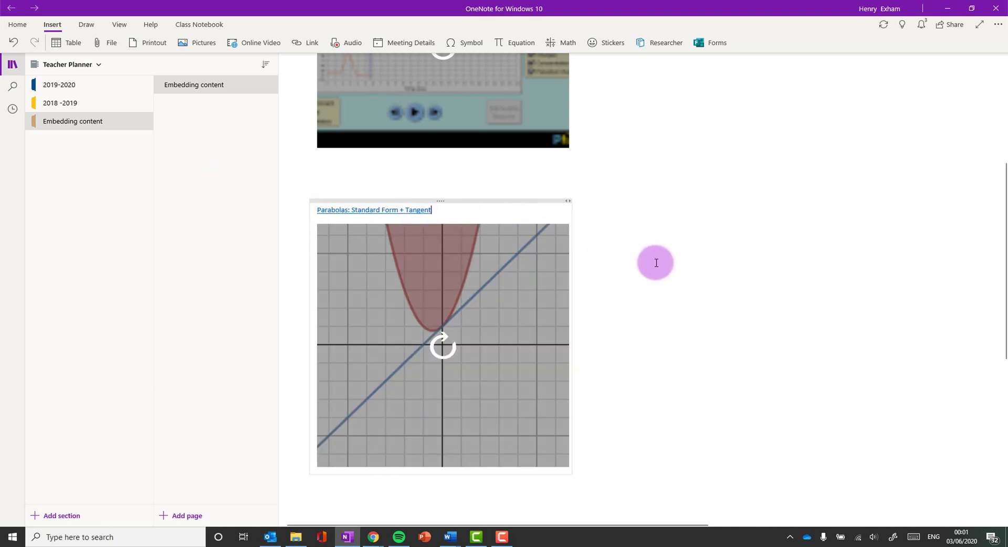
click(423, 340)
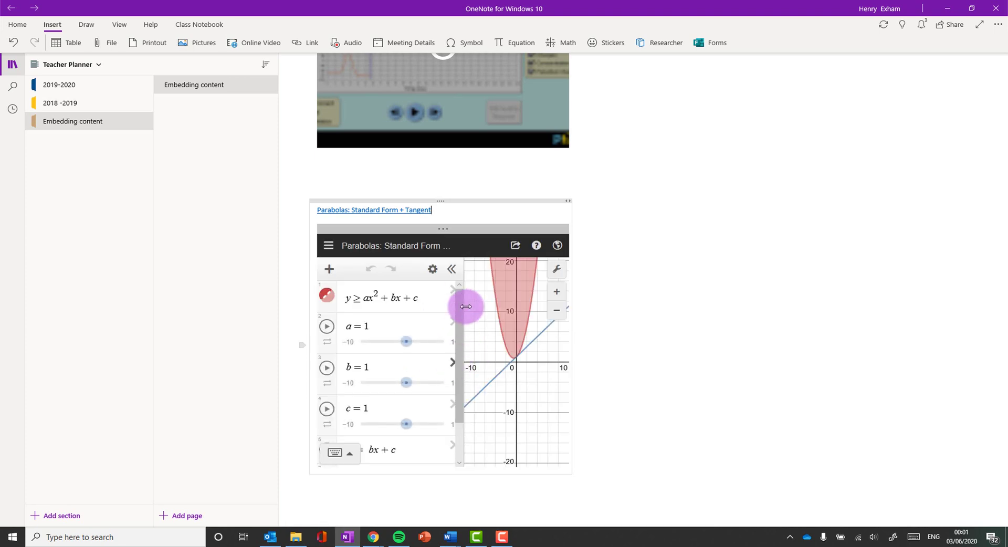
scroll(683, 229, up, 5)
key(alt+Tab)
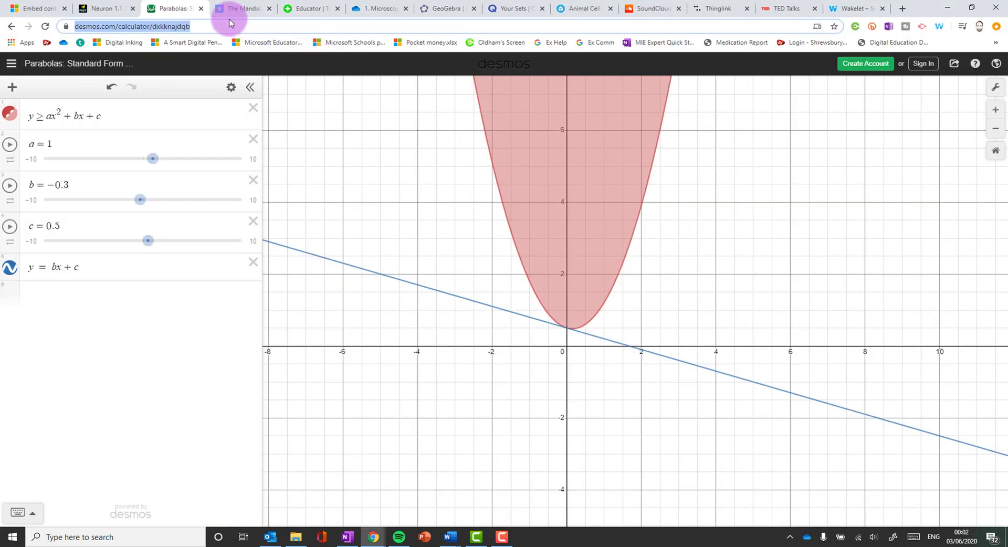
Step: Browse Flat.io's My Library and Discover, then copy The Mandala score's web address
click(243, 9)
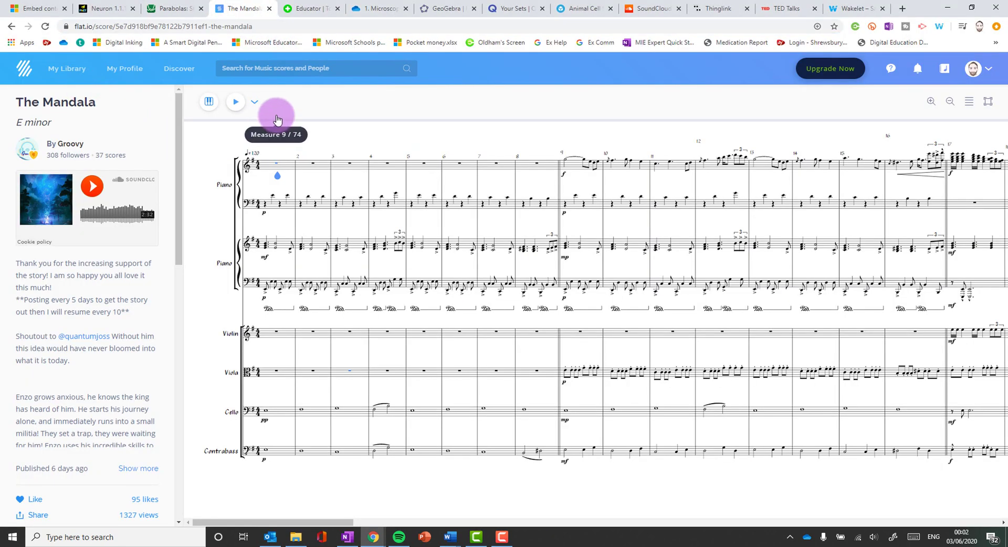
click(23, 66)
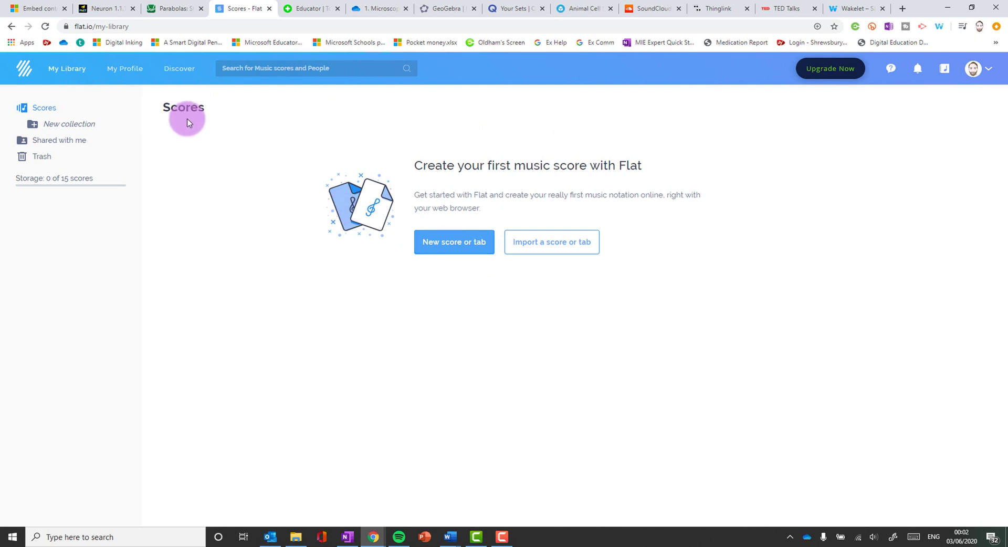
click(178, 74)
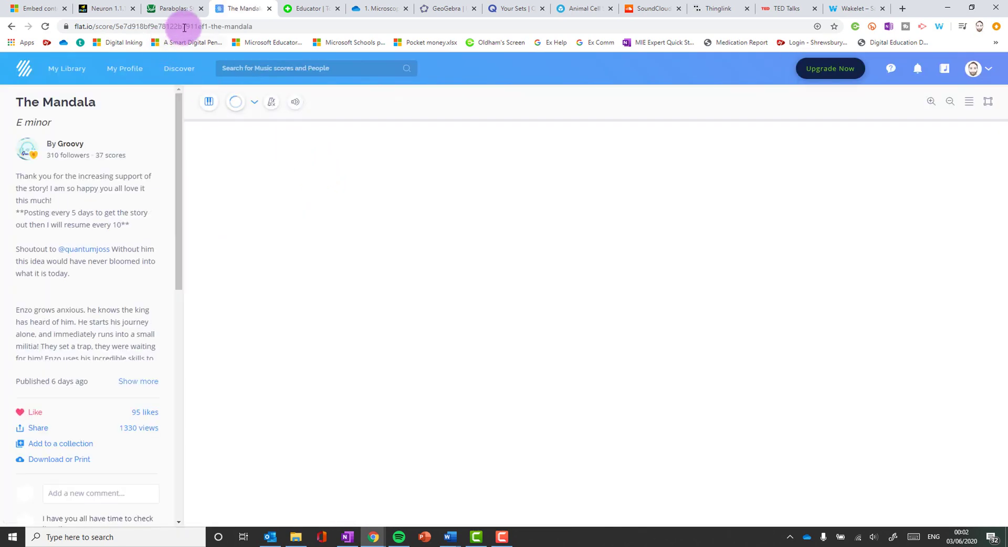
click(191, 26)
right_click(191, 25)
click(236, 96)
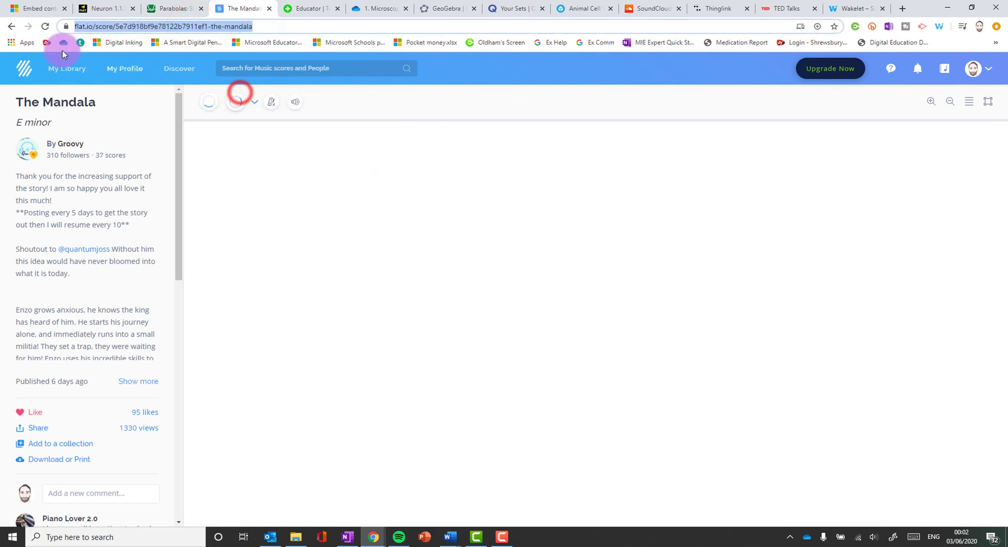
click(11, 26)
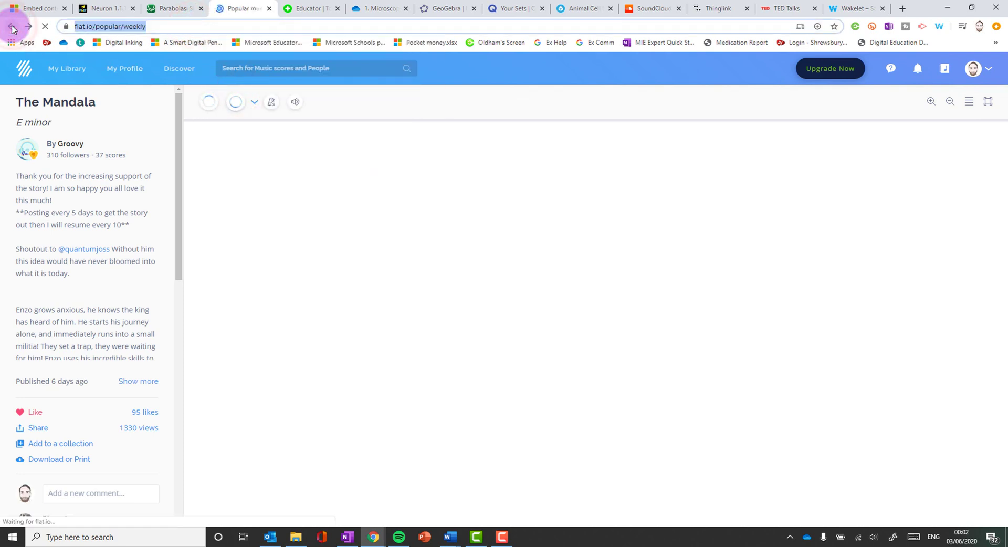
Step: Paste The Mandala's Flat link below the Desmos graph and load the score player
key(alt+Tab)
scroll(697, 396, down, 8)
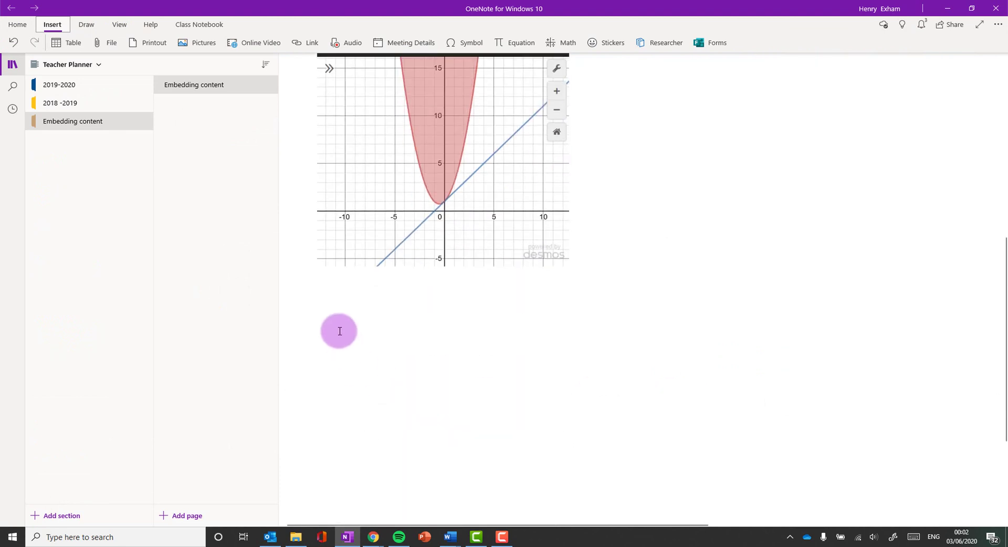
click(326, 304)
key(ctrl+v)
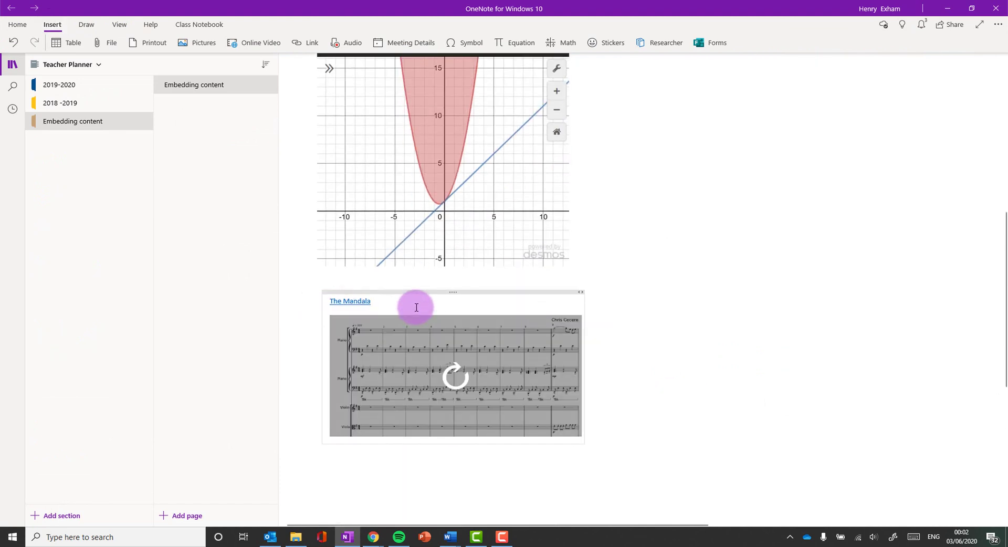
click(454, 391)
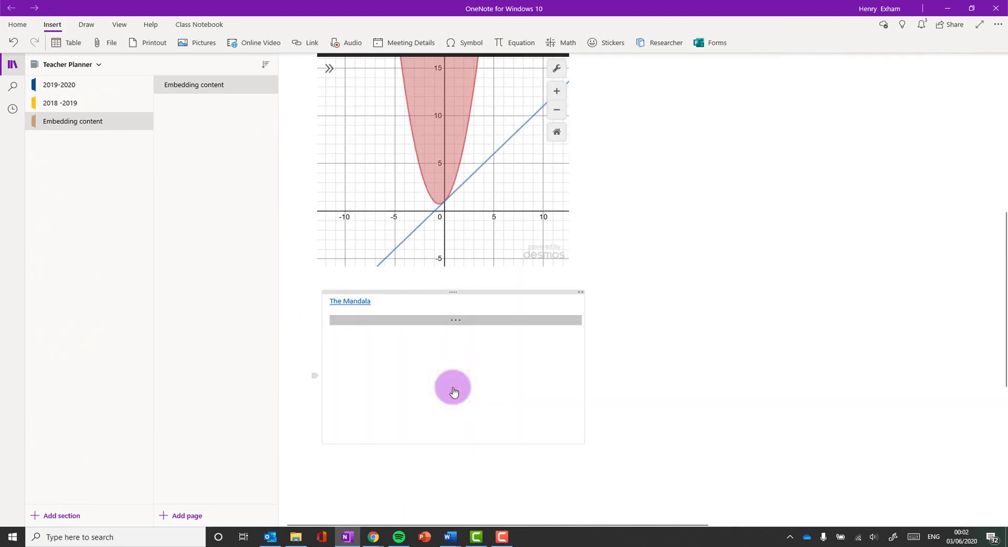
Step: Play and pause The Mandala, open the volume mixer, and copy the Flipgrid response link
click(398, 426)
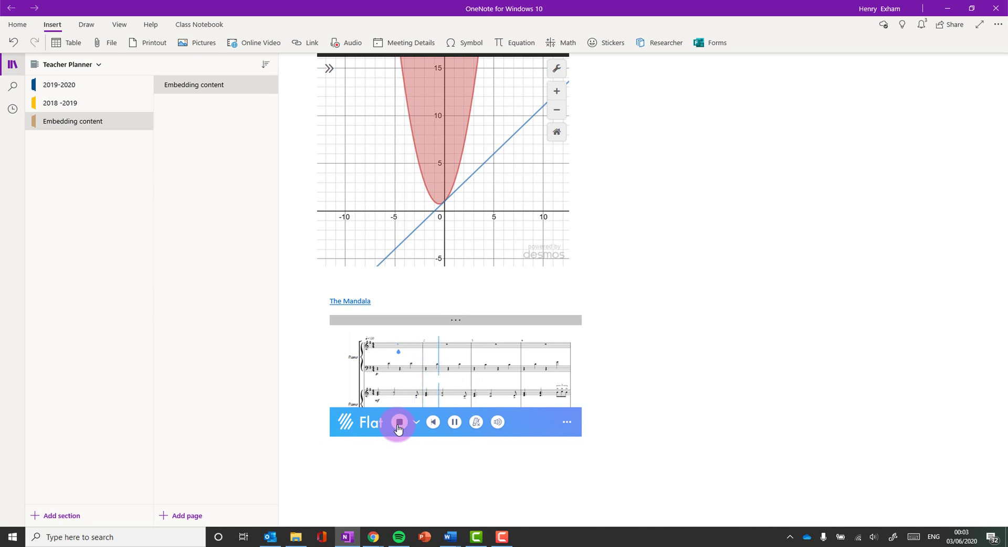
click(456, 423)
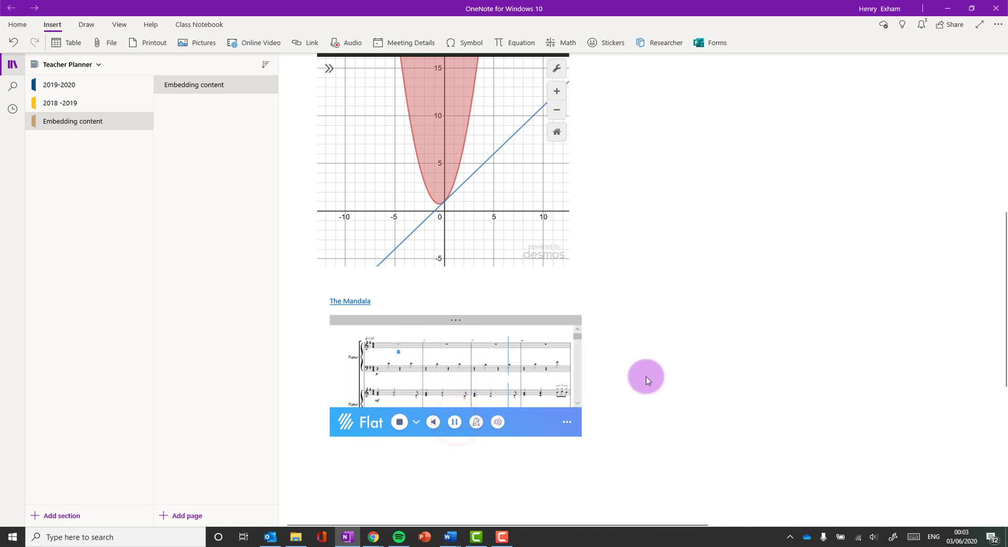
click(496, 421)
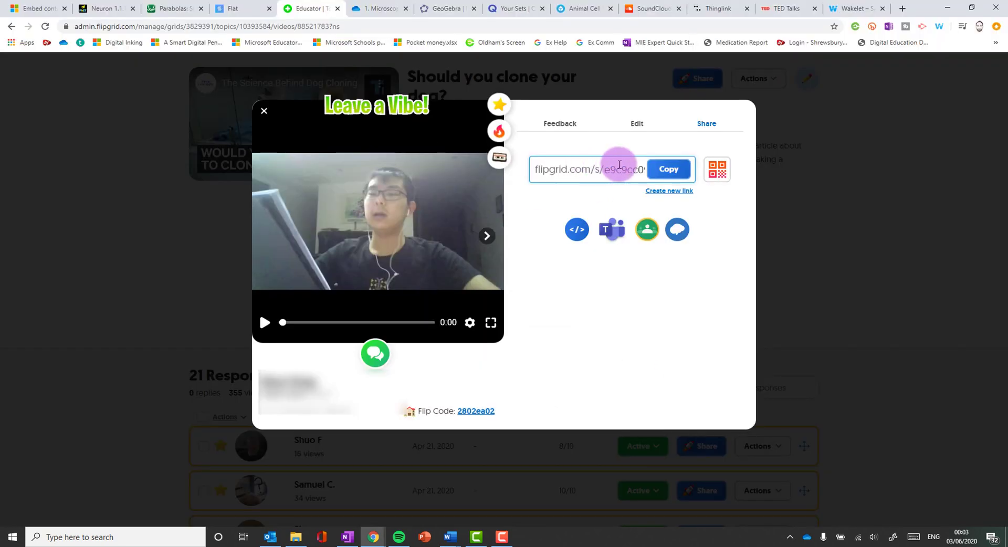
click(658, 170)
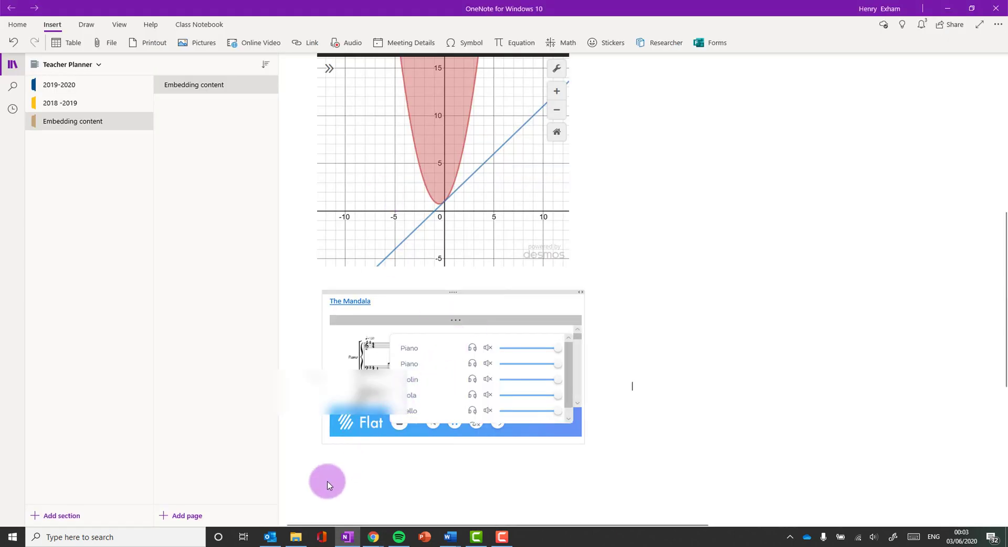
Step: Paste the Flipgrid response link below the Flat score and preview the student video
click(322, 470)
key(ctrl+v)
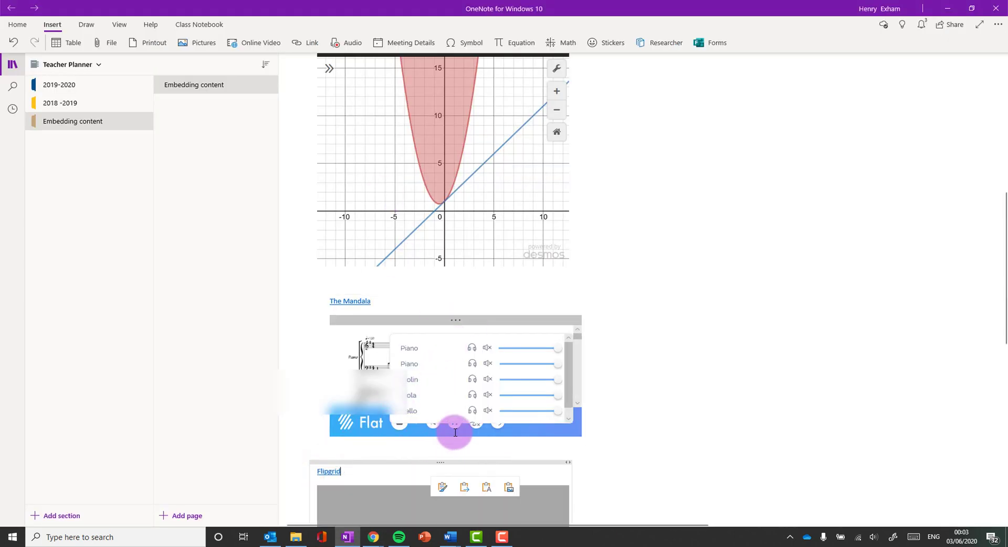
click(440, 464)
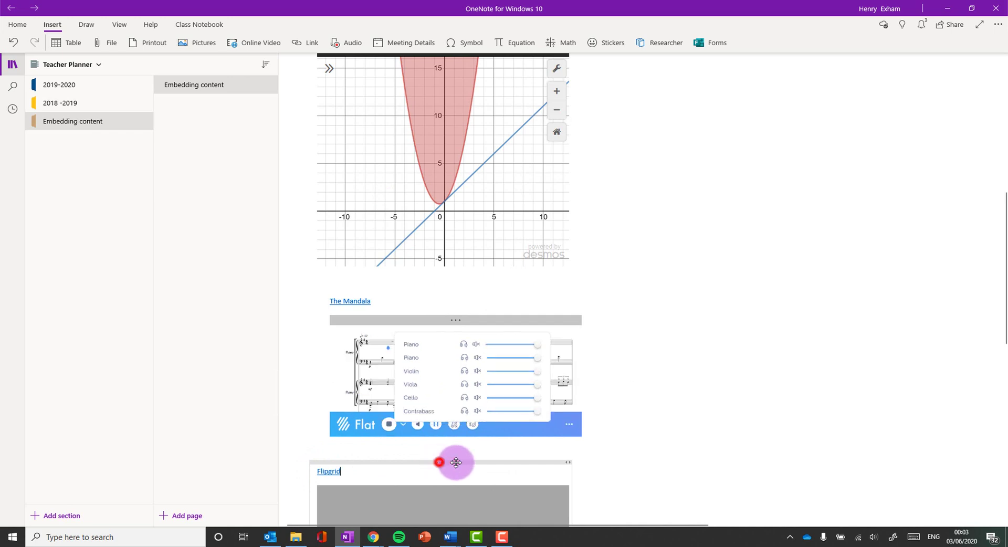
scroll(683, 435, down, 5)
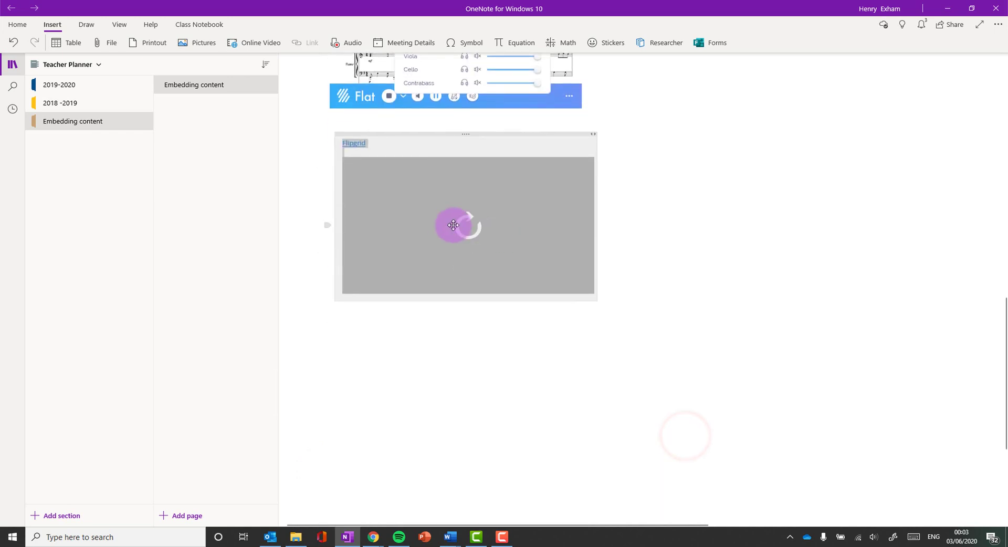
click(447, 225)
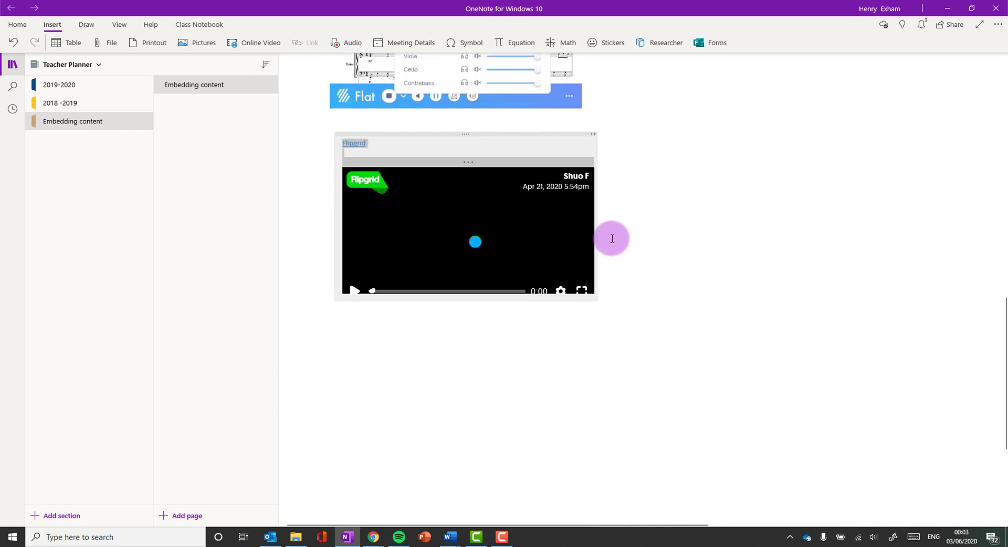
click(506, 234)
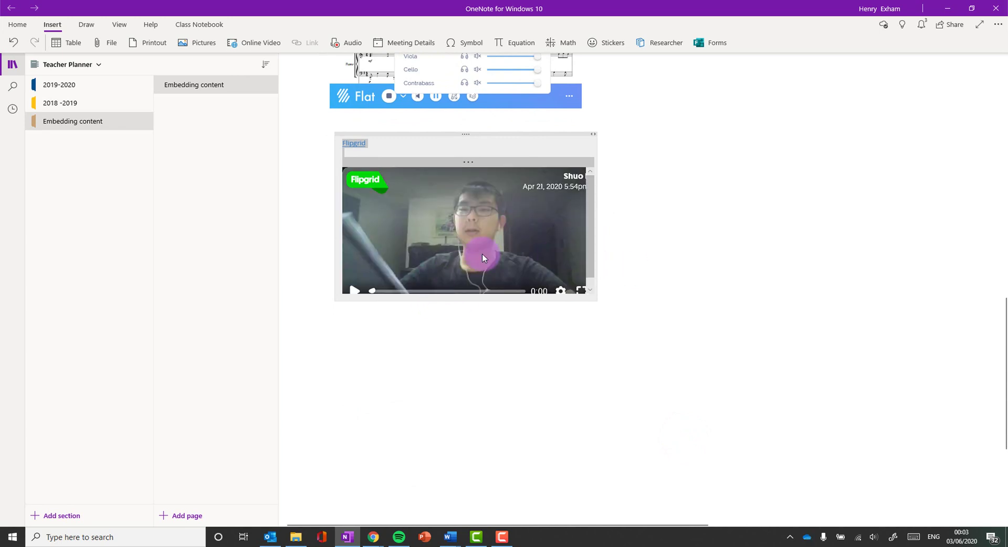
scroll(675, 218, up, 4)
scroll(676, 218, down, 6)
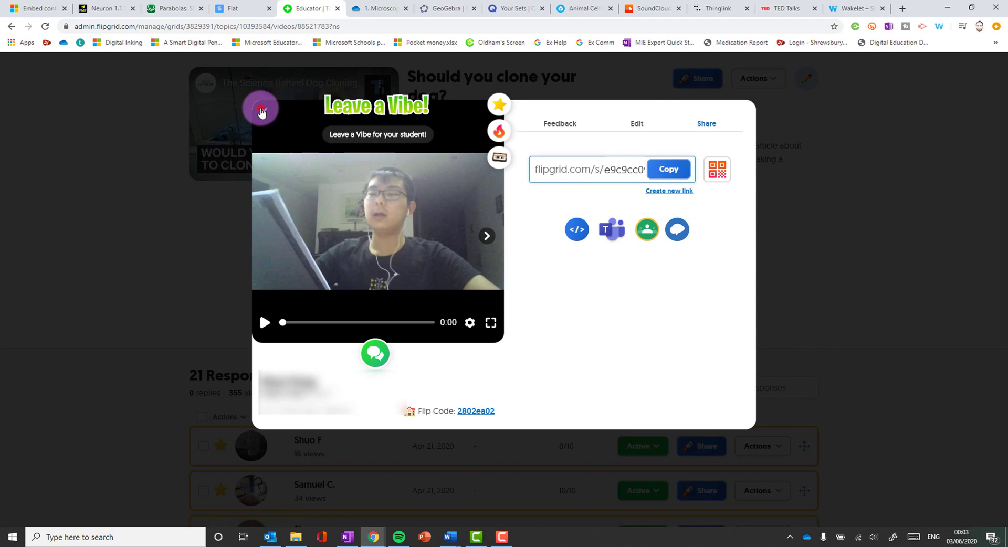
click(264, 111)
Step: Copy the Flipgrid topic link from the topic's Share options
scroll(337, 168, up, 2)
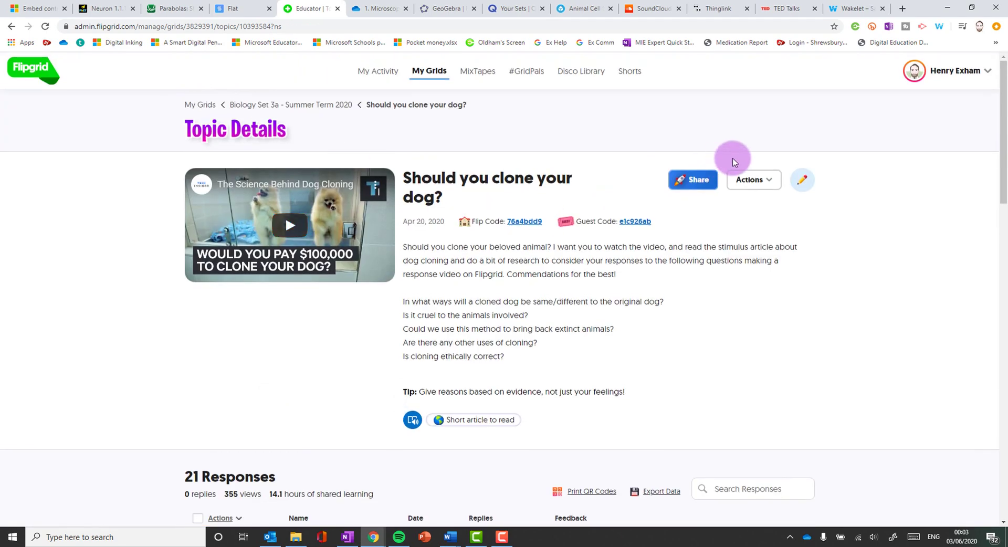
click(671, 177)
click(590, 198)
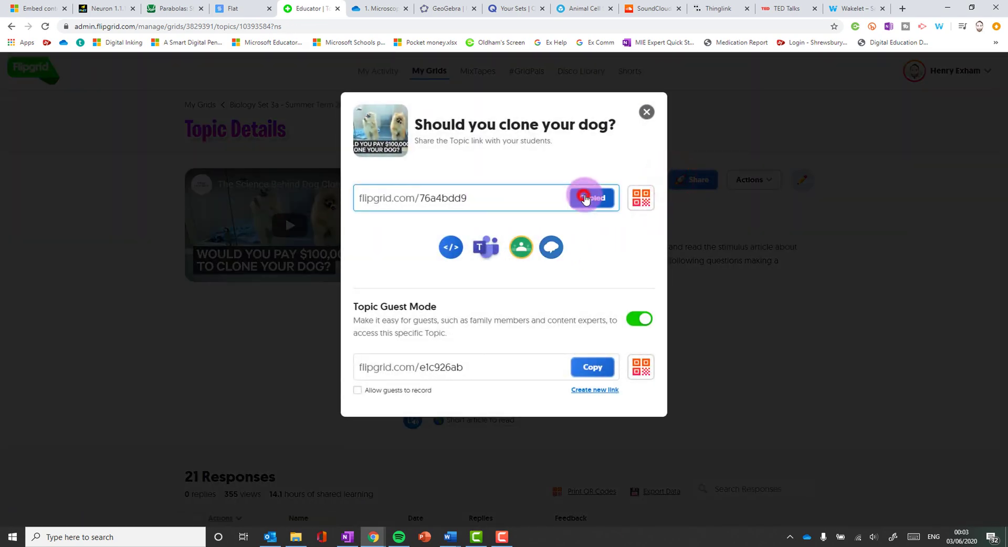
click(646, 113)
Step: Paste the 'Should you clone your dog?' topic link below the response video, then return to Chrome
key(alt+Tab)
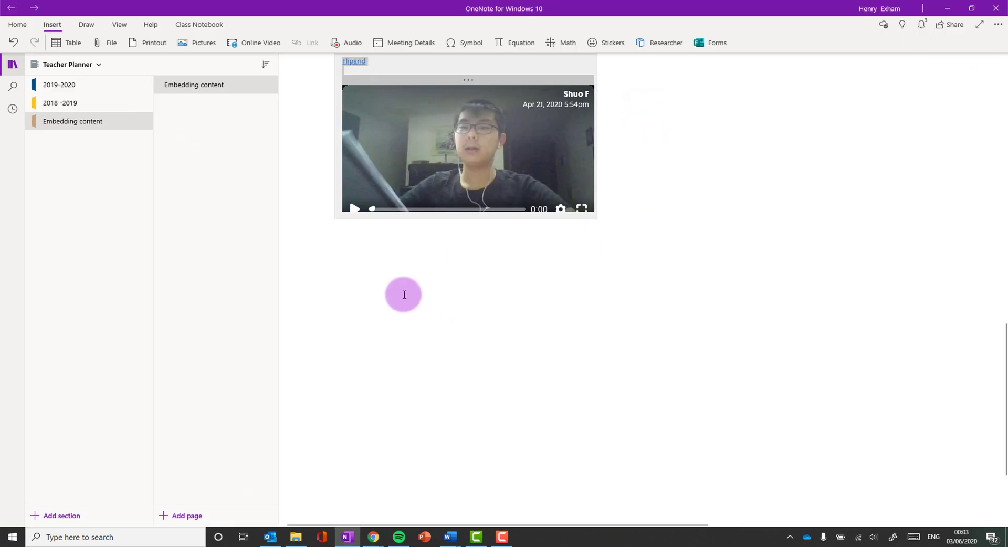
click(333, 254)
key(ctrl+v)
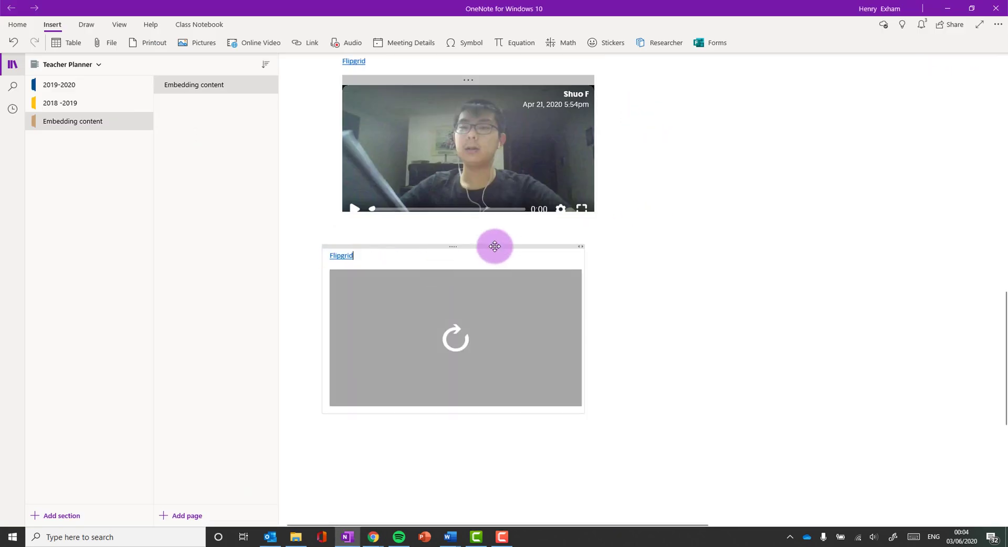
click(641, 243)
click(687, 279)
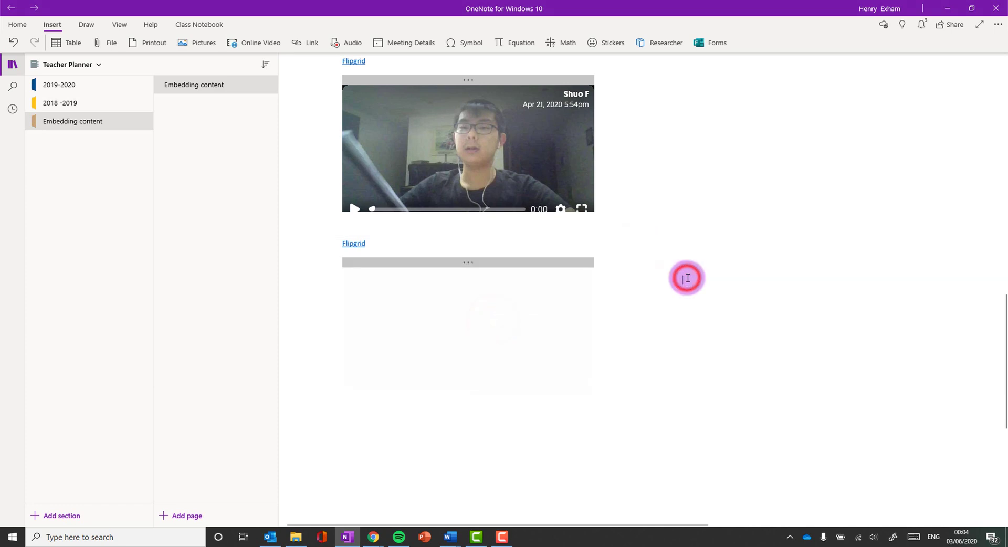
key(alt+Tab)
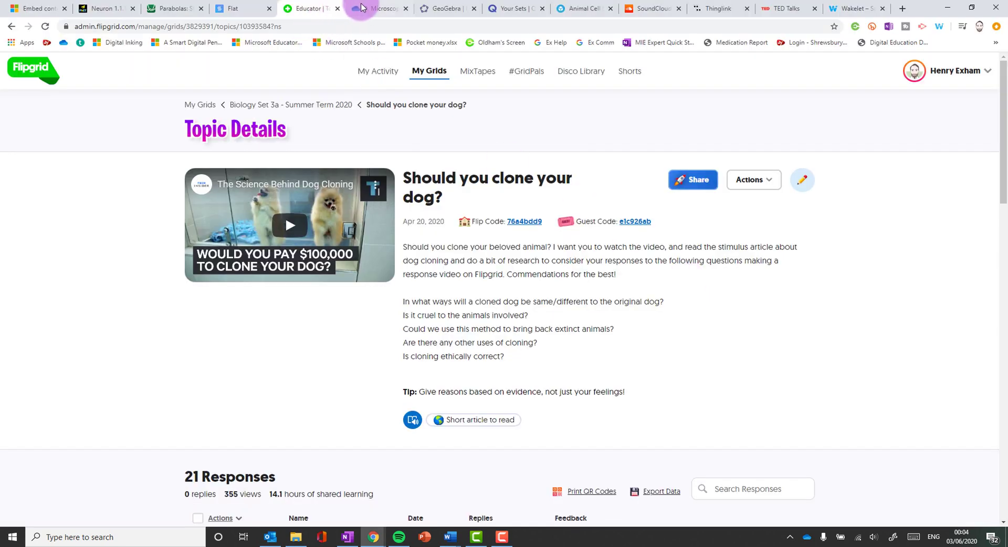
Step: Open '1.1.1 Cell Structure Microscopy Intro' from the OneDrive Microscopy folder and copy its address
click(362, 8)
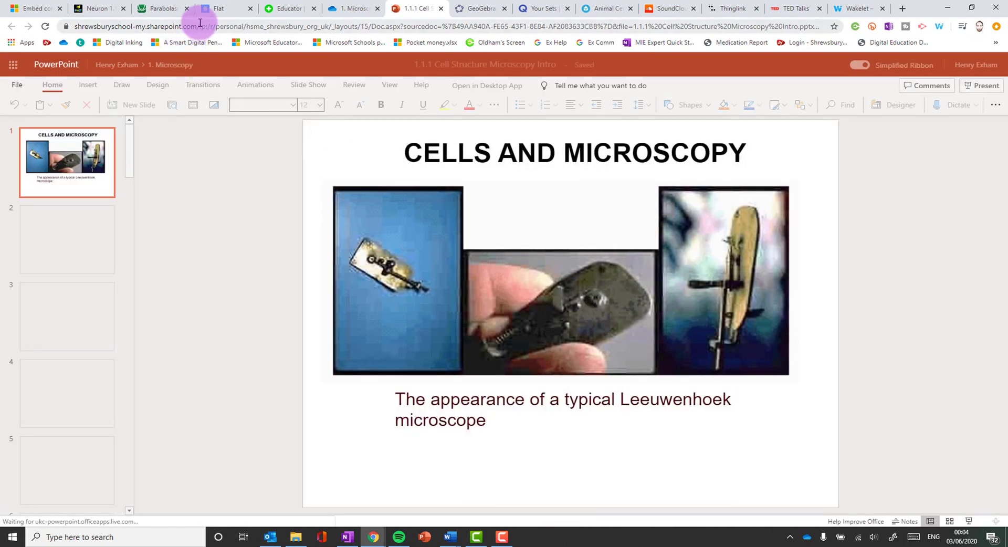
click(191, 26)
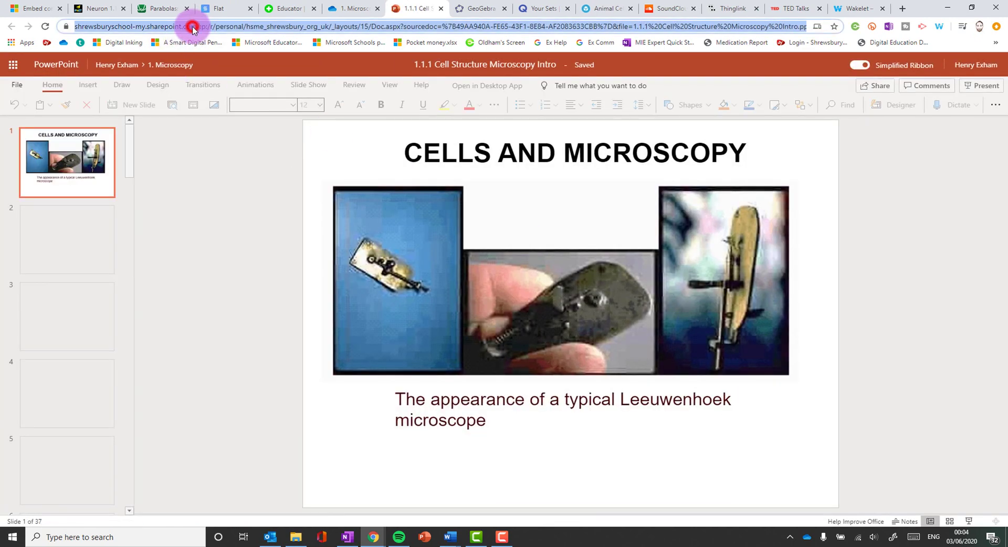
right_click(192, 26)
click(234, 100)
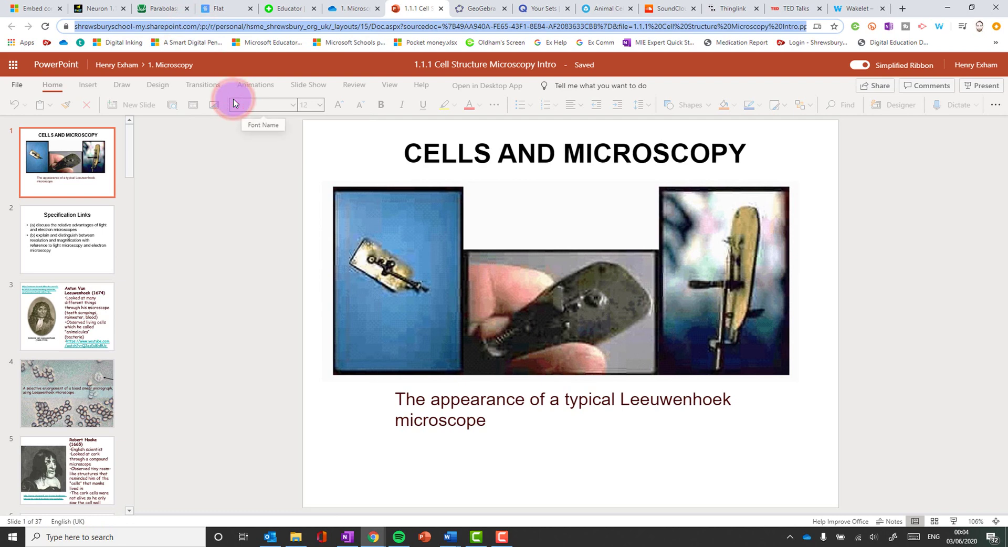
key(alt+Tab)
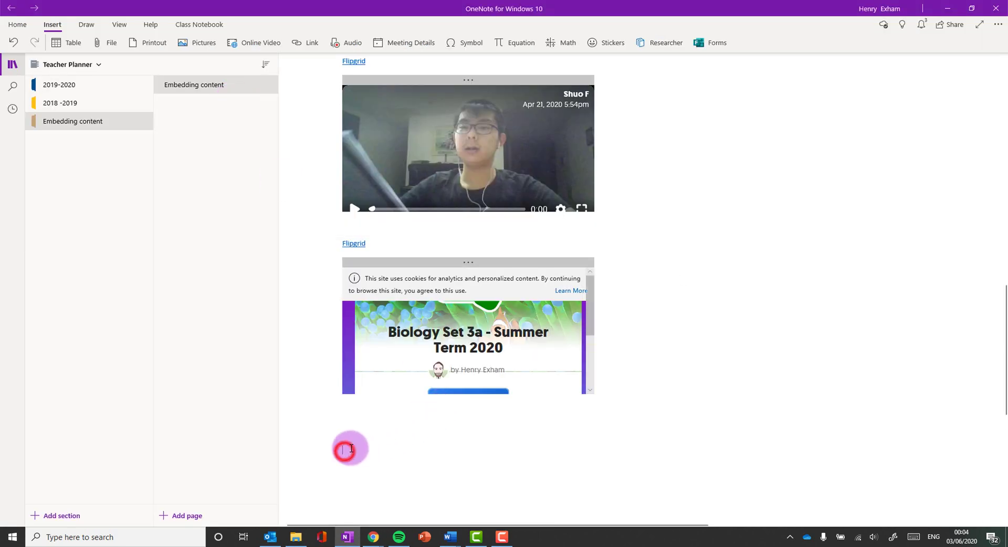
Step: Paste the Cells and Microscopy presentation link below the Flipgrid embed as a slideshow
click(351, 448)
key(ctrl+v)
scroll(407, 414, down, 3)
click(818, 396)
scroll(683, 341, down, 5)
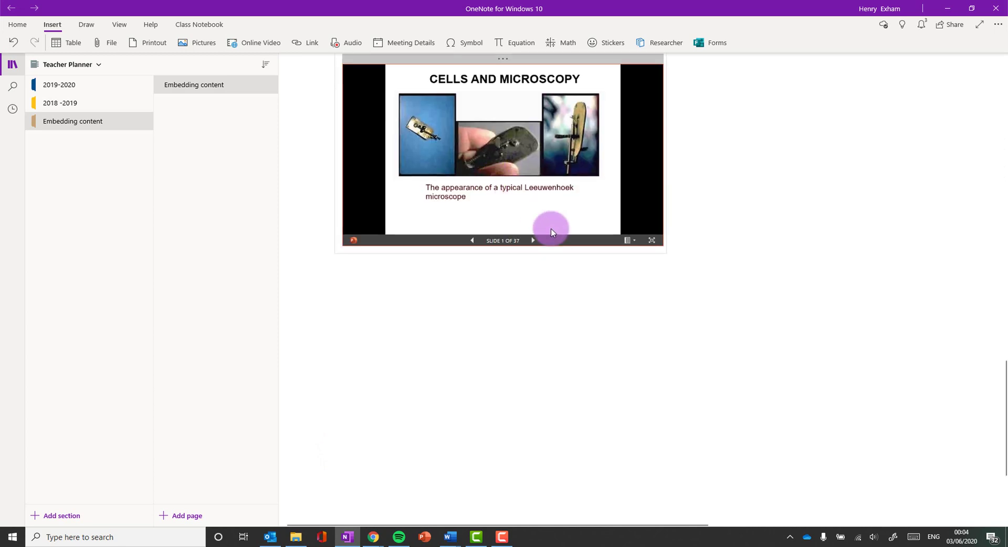
Step: Advance the embedded Cell Structure Microscopy slideshow to slide 12
click(534, 240)
click(535, 240)
click(535, 241)
click(535, 240)
click(534, 240)
click(535, 240)
click(534, 240)
click(534, 240)
click(534, 241)
click(534, 241)
click(535, 240)
scroll(714, 215, up, 1)
scroll(715, 215, up, 3)
scroll(713, 217, down, 5)
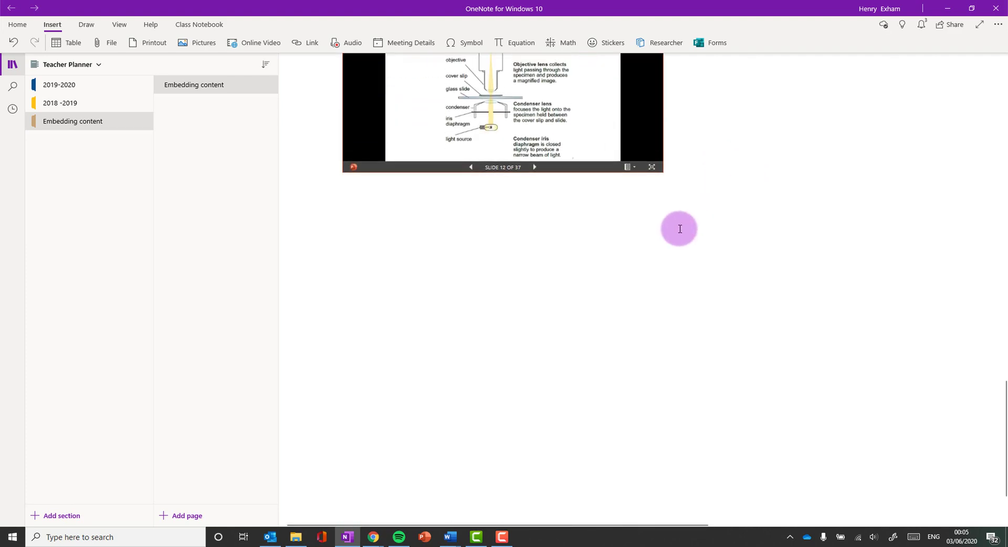
scroll(680, 228, up, 3)
key(alt+Tab)
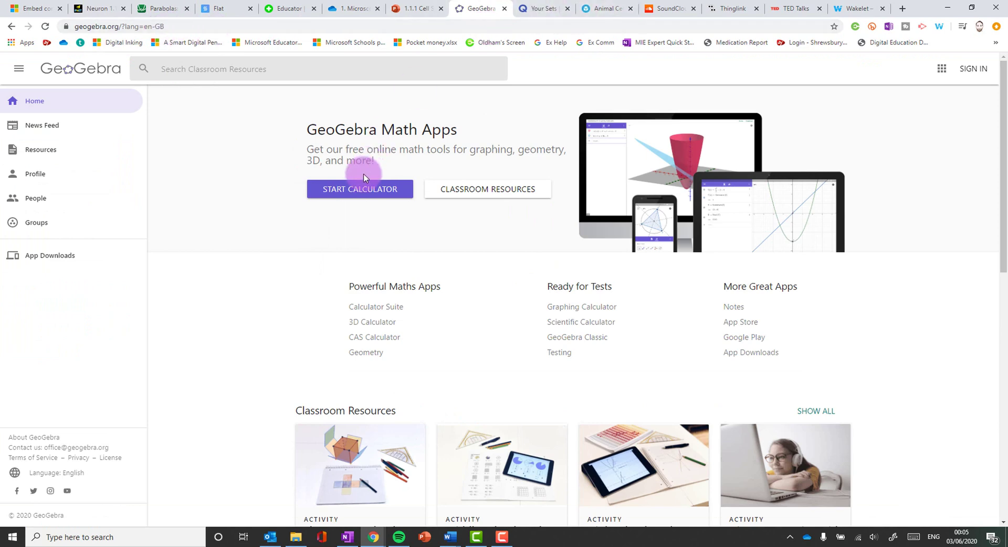
Step: Open GeoGebra's 'gearing'in kopyası' gears activity and copy its web address
click(371, 191)
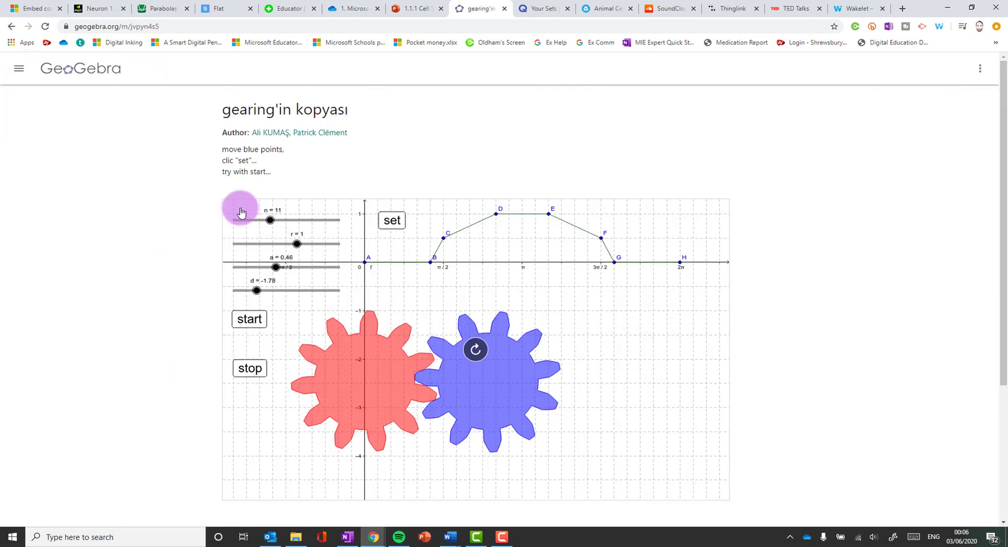
click(135, 28)
right_click(136, 27)
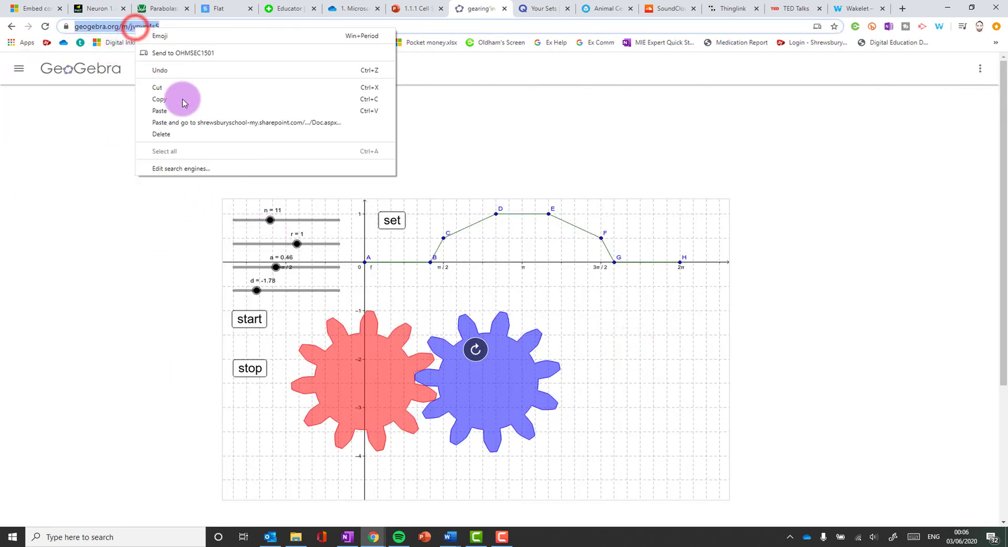
click(195, 103)
Step: Paste the GeoGebra gears link into OneNote below the slideshow embed
key(alt+Tab)
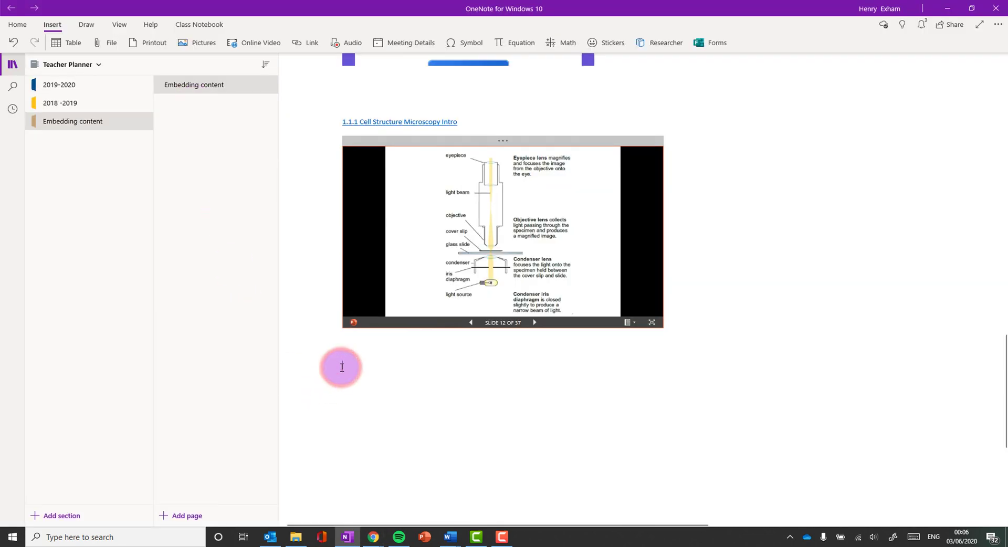
click(342, 366)
key(ctrl+v)
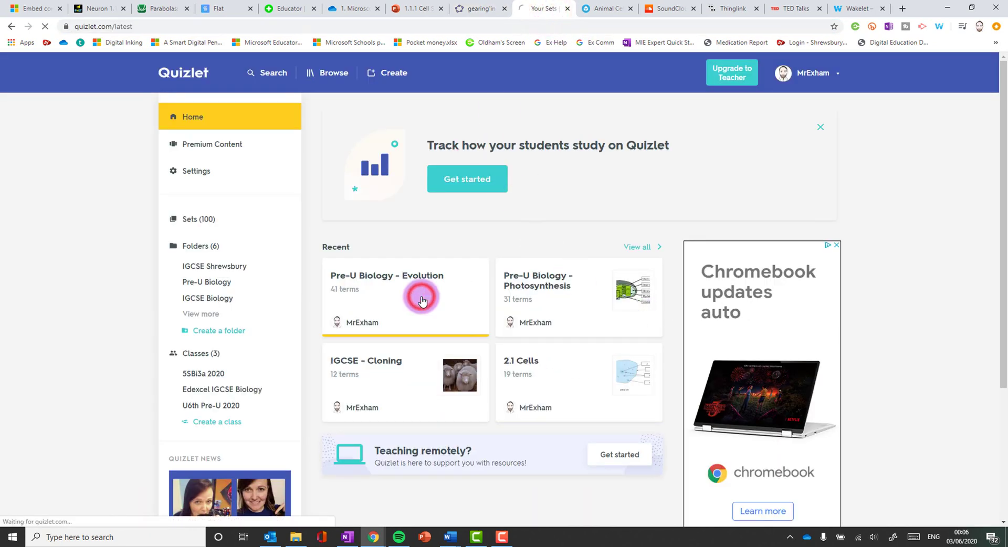
Step: Open the 41-card Pre-U Biology - Evolution set from Recent and bring up copy options for its address
click(419, 295)
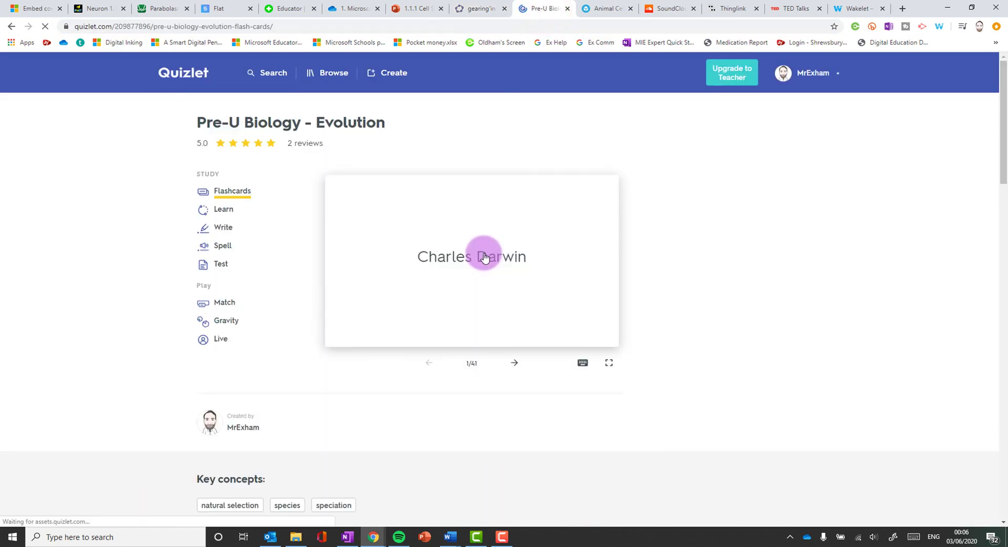
click(225, 227)
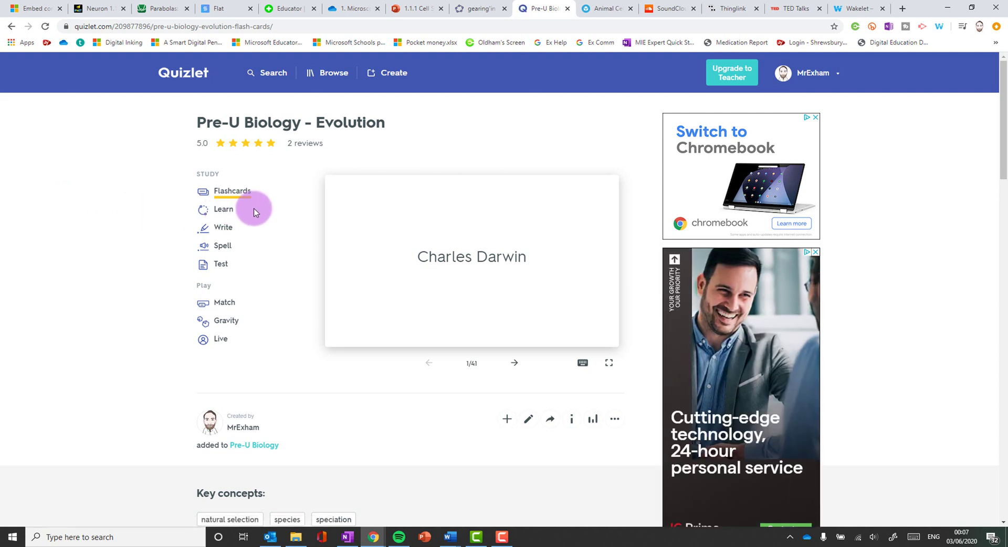
click(185, 26)
right_click(185, 26)
Step: Copy the Quizlet set's address and paste it into OneNote below the gears embed
click(233, 100)
key(alt+Tab)
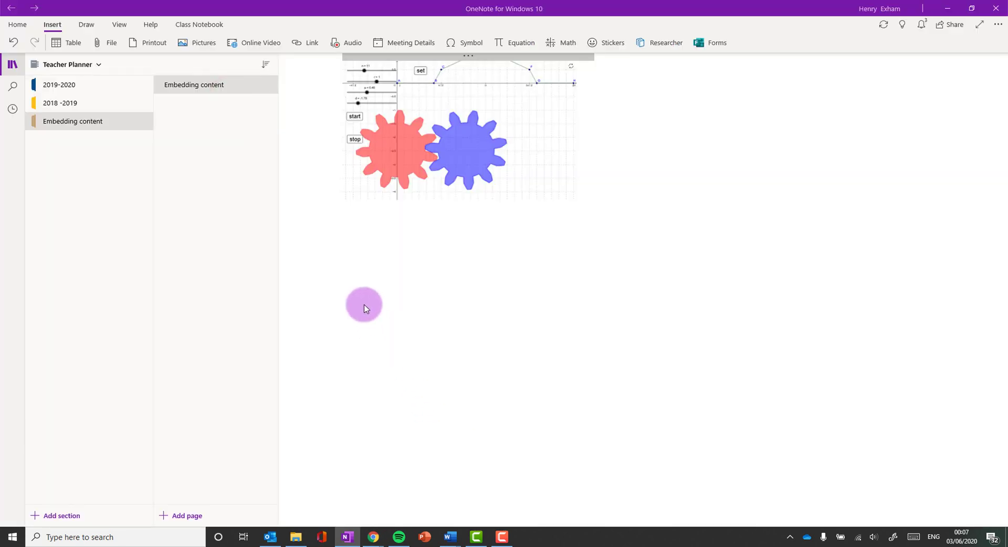
click(357, 283)
key(ctrl+v)
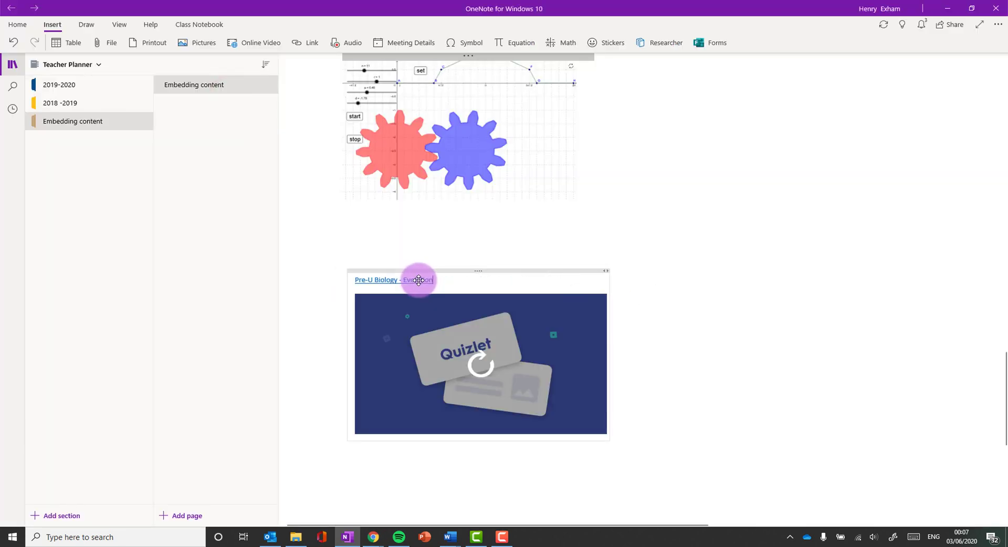
Step: Enlarge the Quizlet flashcard embed, nudge it up and left, and open its study-mode list
click(487, 362)
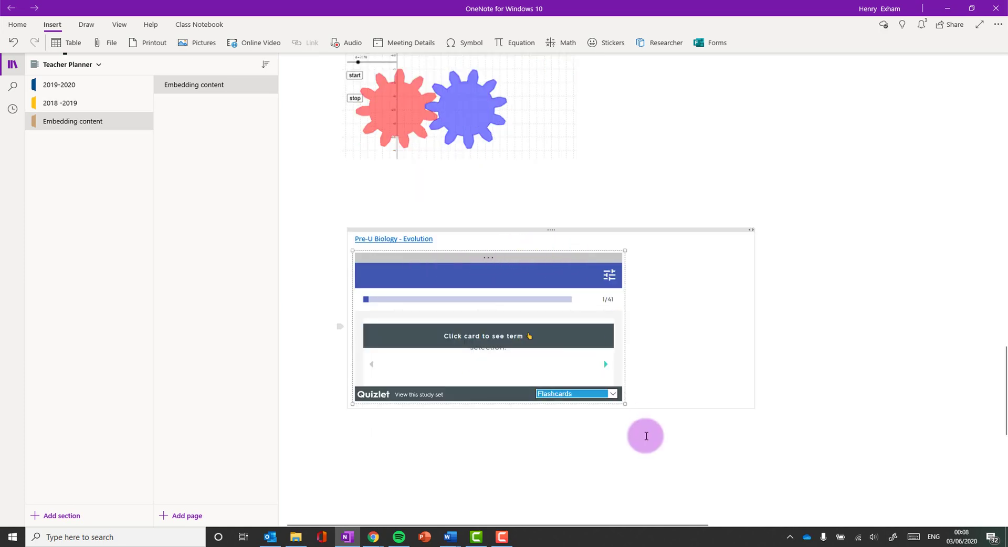
drag(620, 403, 779, 458)
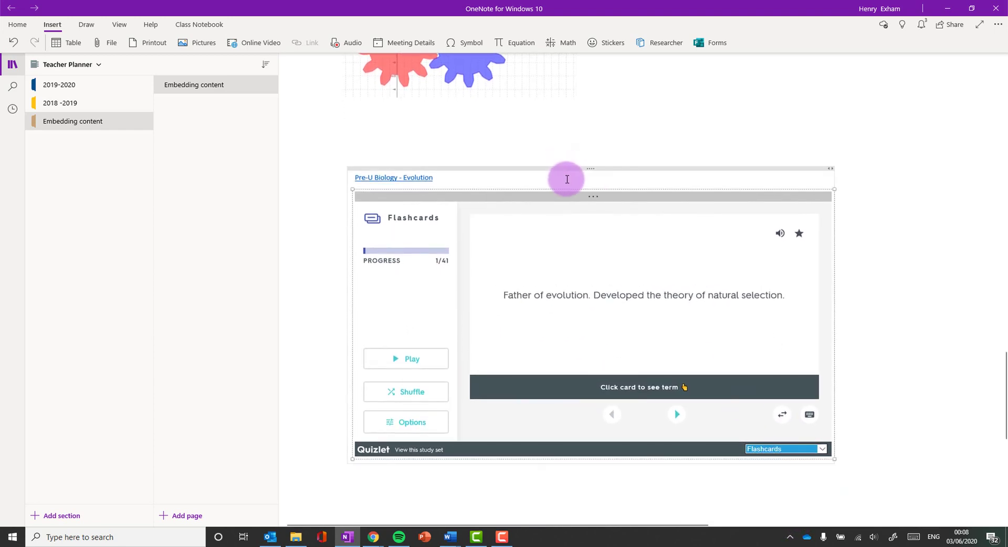
drag(565, 169, 552, 144)
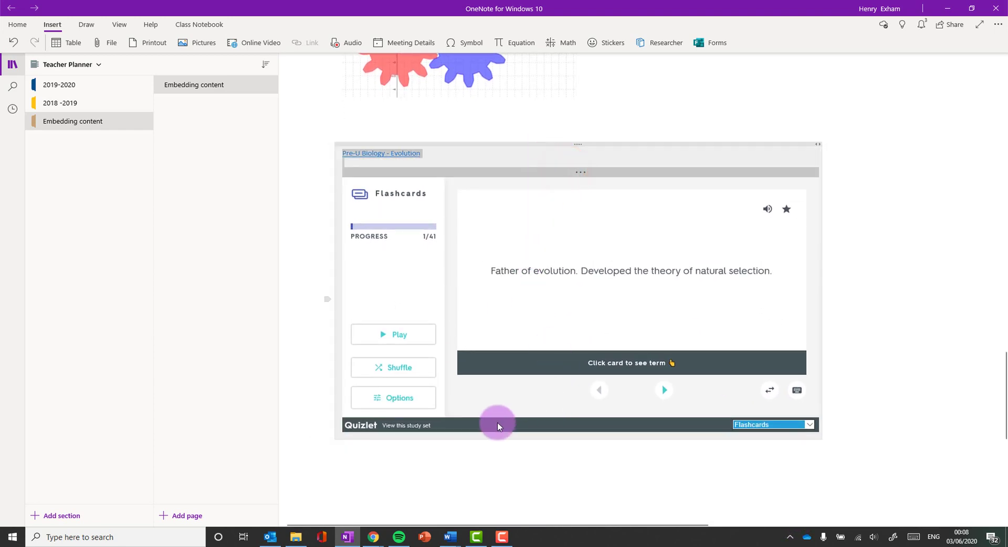
click(396, 460)
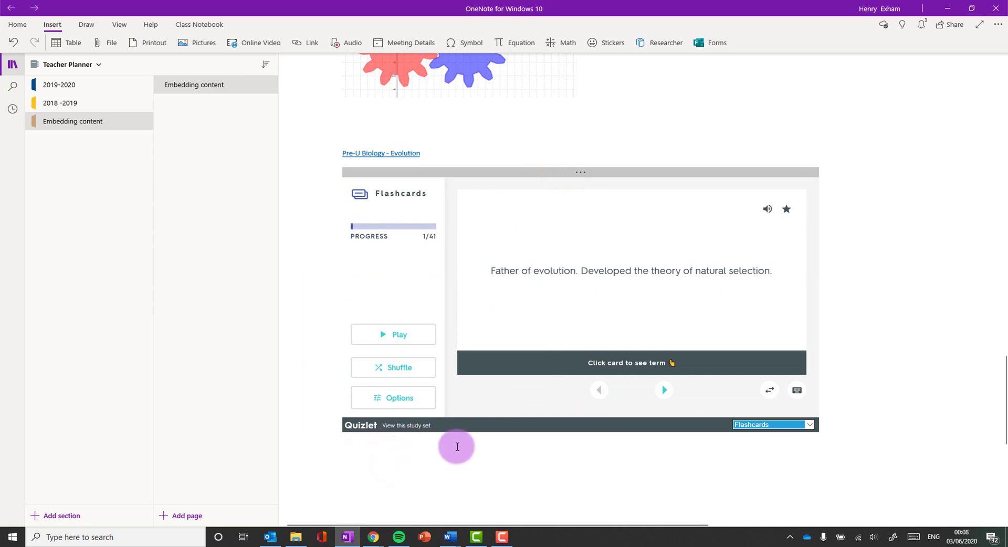
click(783, 431)
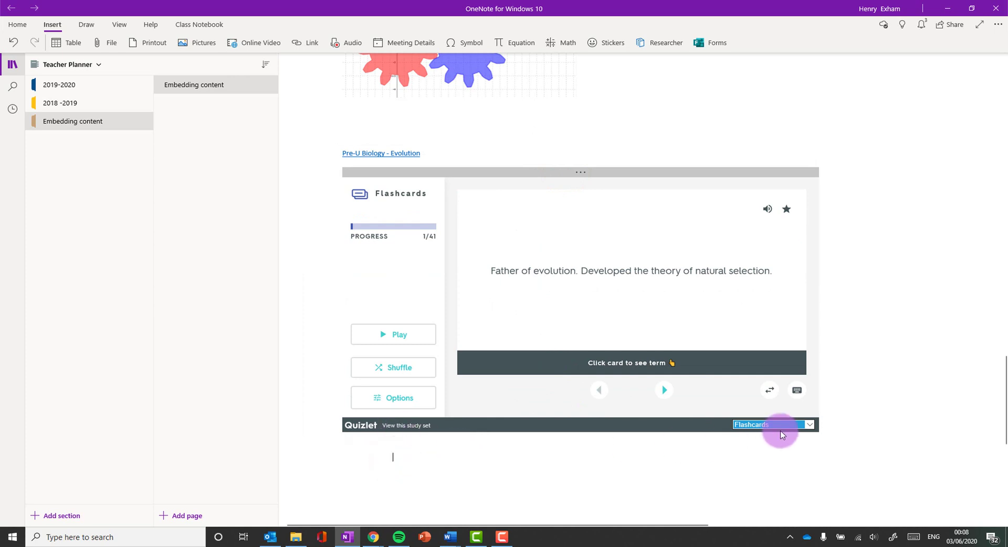
click(811, 426)
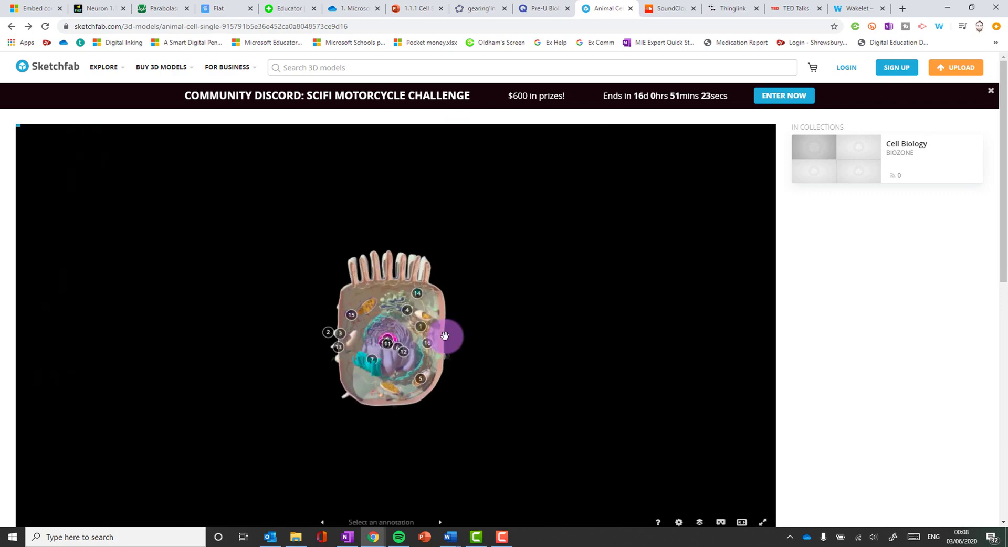
Step: Rotate the Animal Cell Single model and fly into the nucleus annotation
mouse_move(430, 358)
mouse_down()
mouse_move(465, 313)
mouse_move(378, 275)
mouse_move(373, 362)
mouse_up()
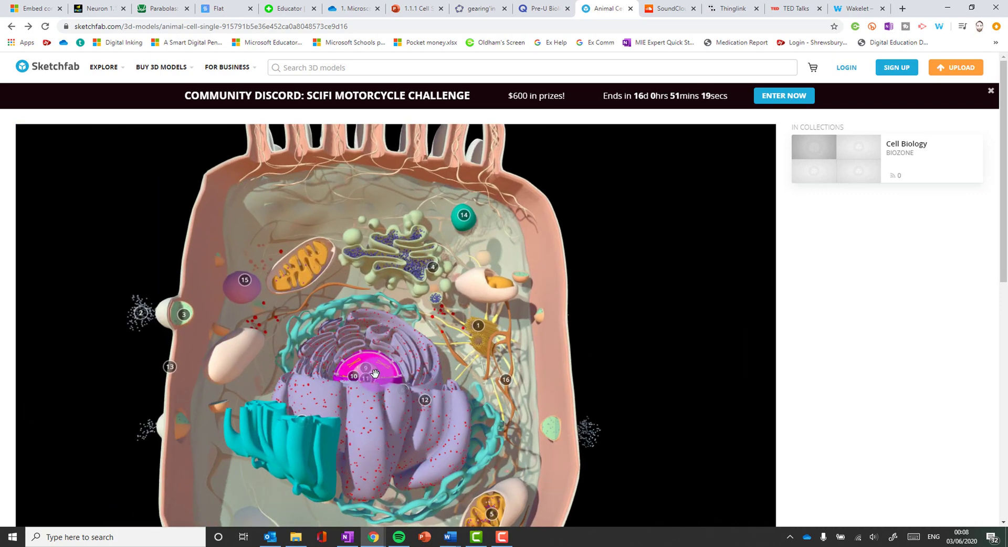
click(372, 387)
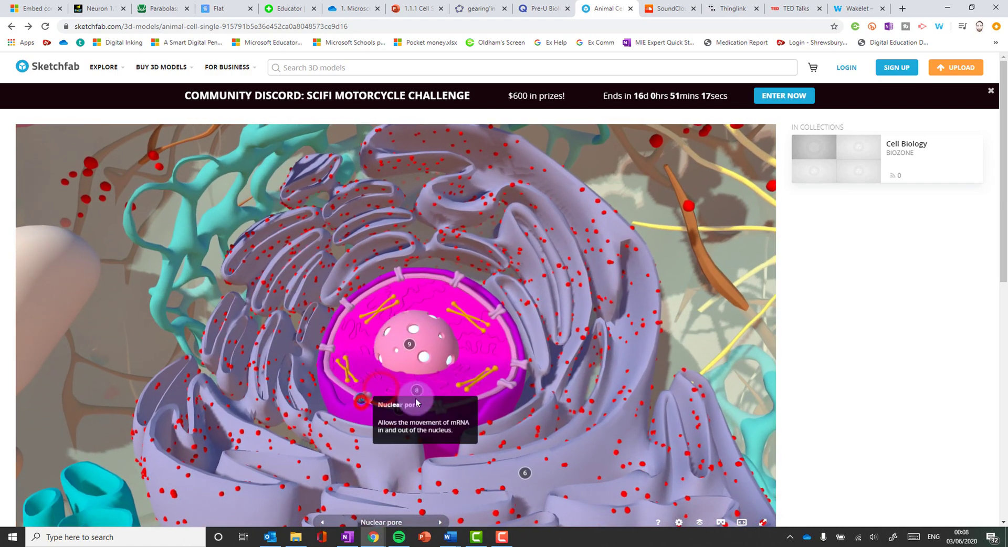
drag(444, 387, 362, 334)
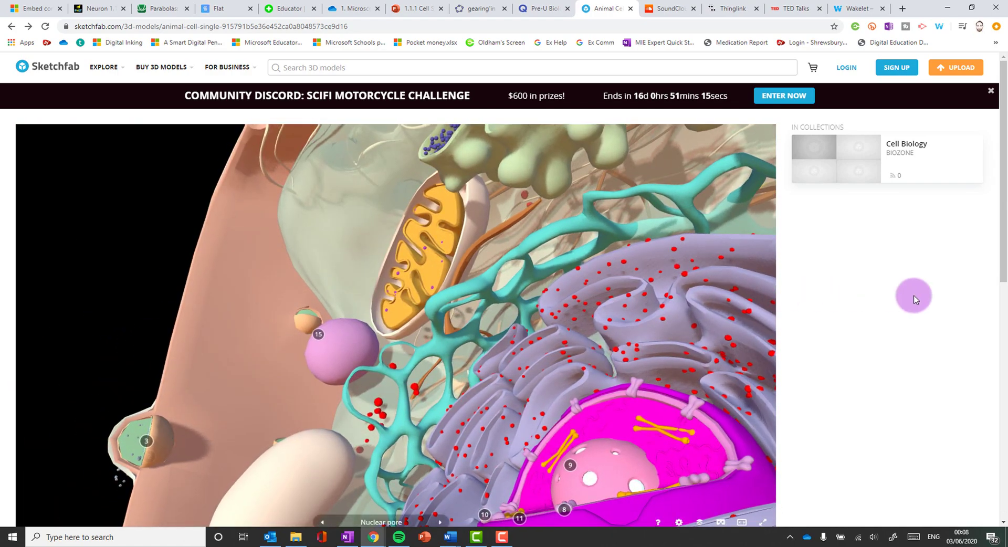
scroll(911, 294, down, 4)
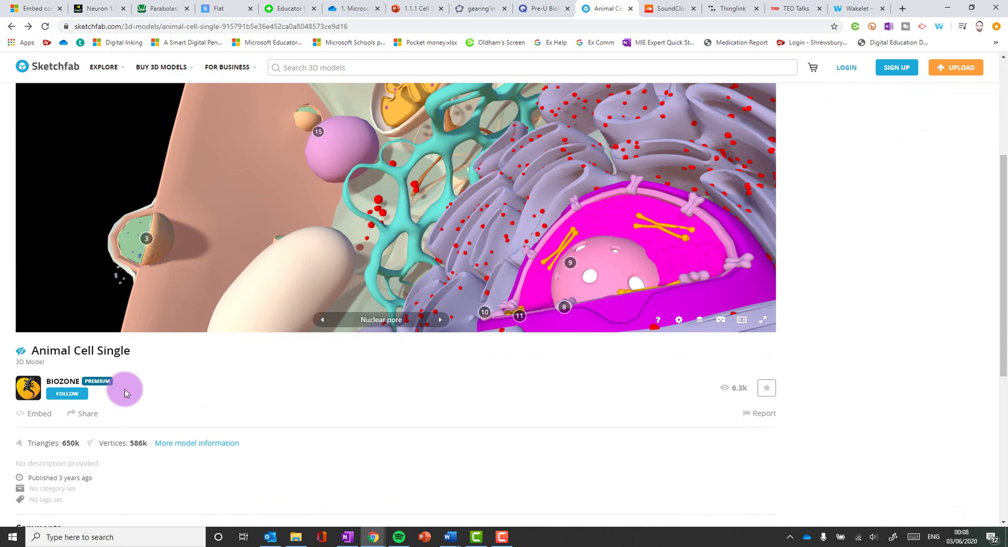
scroll(126, 384, down, 3)
Step: Copy the Sketchfab model's page address and return to OneNote
right_click(151, 23)
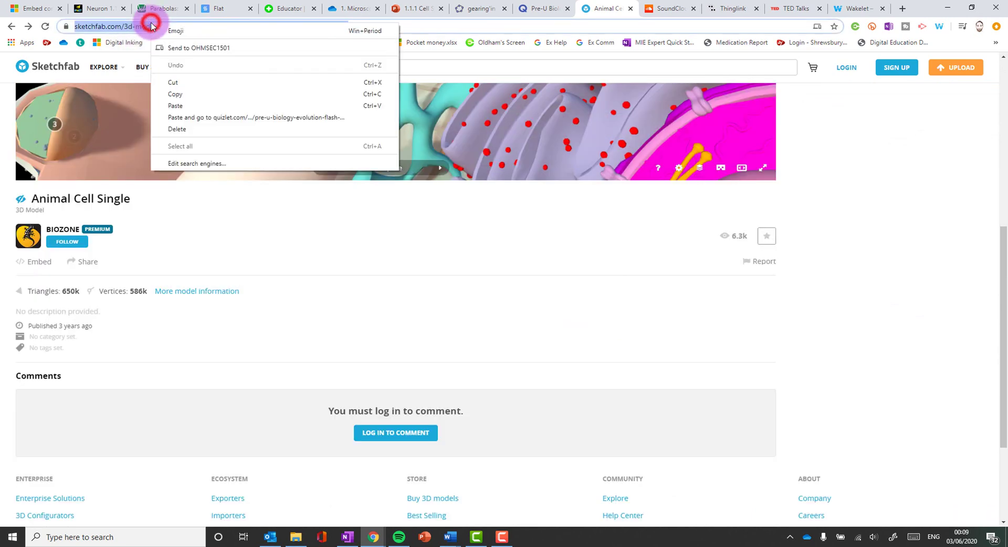
click(195, 94)
key(alt+Tab)
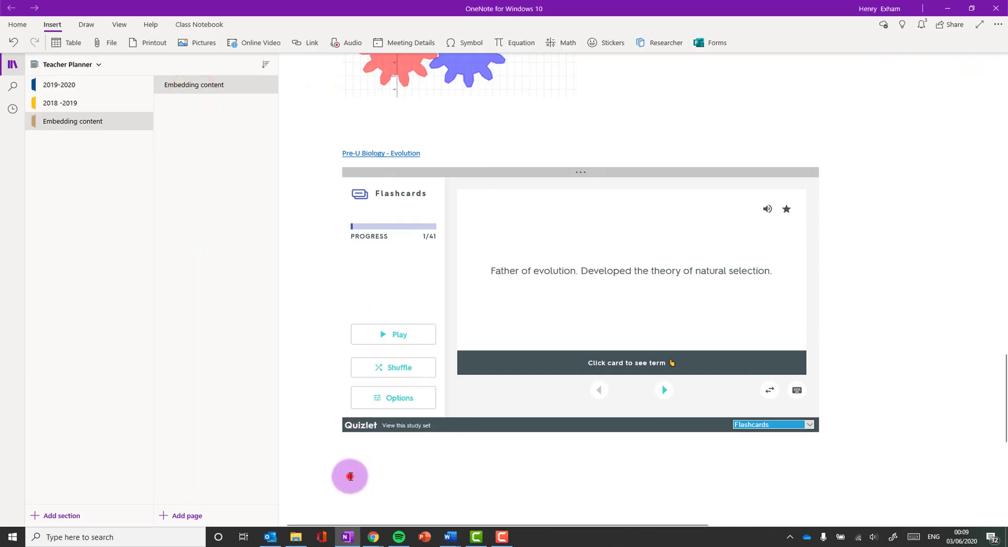
Step: Paste the Sketchfab animal cell link below the Quizlet flashcards and load the interactive model
click(351, 477)
key(ctrl+v)
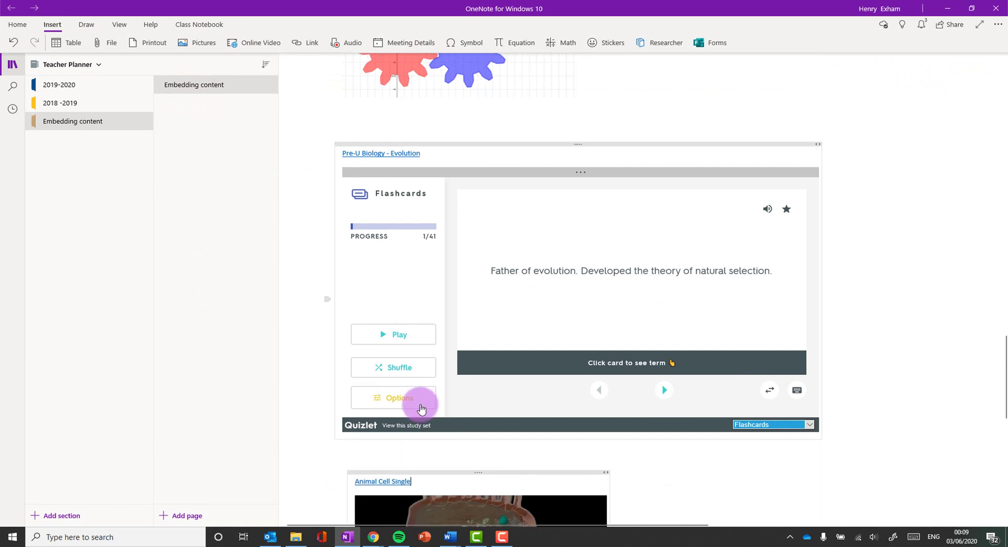
scroll(888, 391, down, 6)
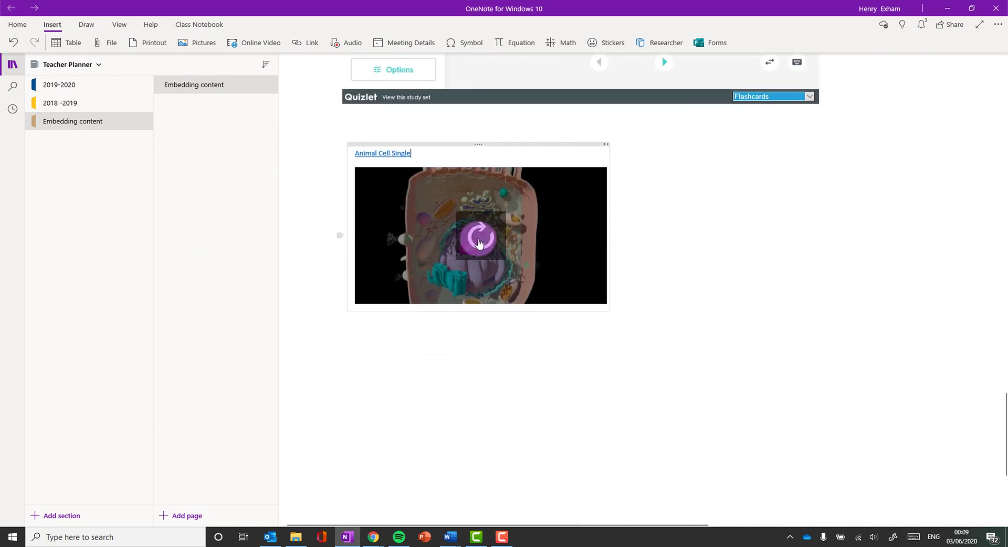
click(466, 239)
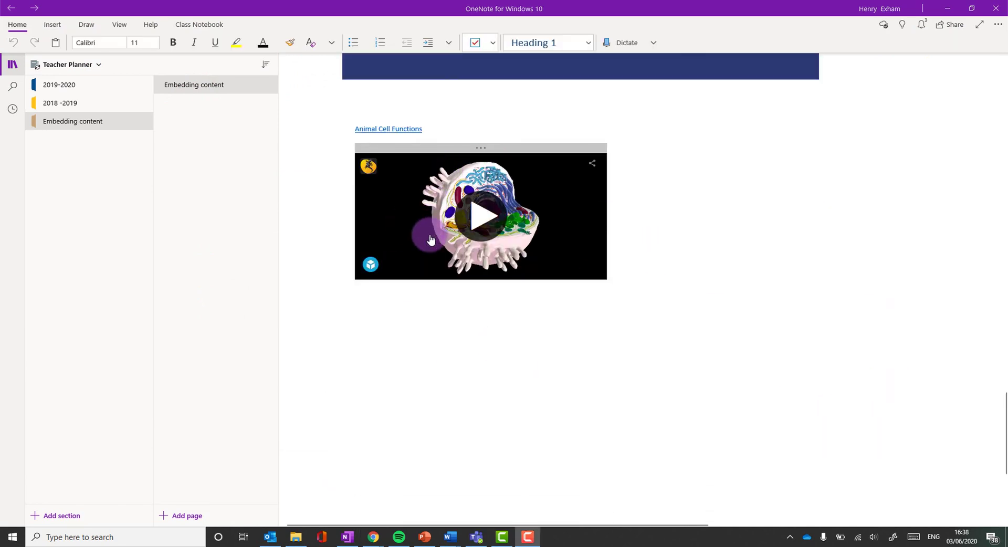
click(457, 300)
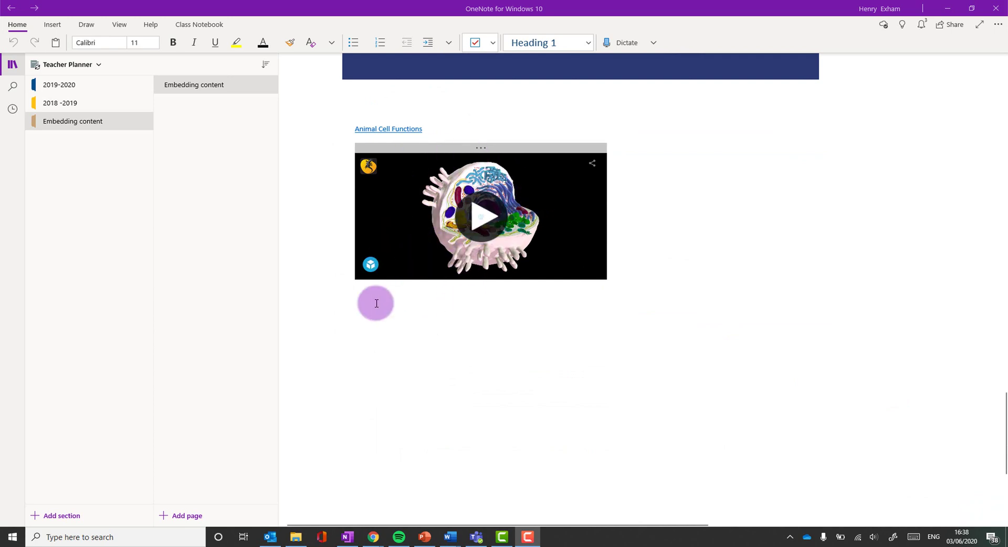
key(alt+Tab)
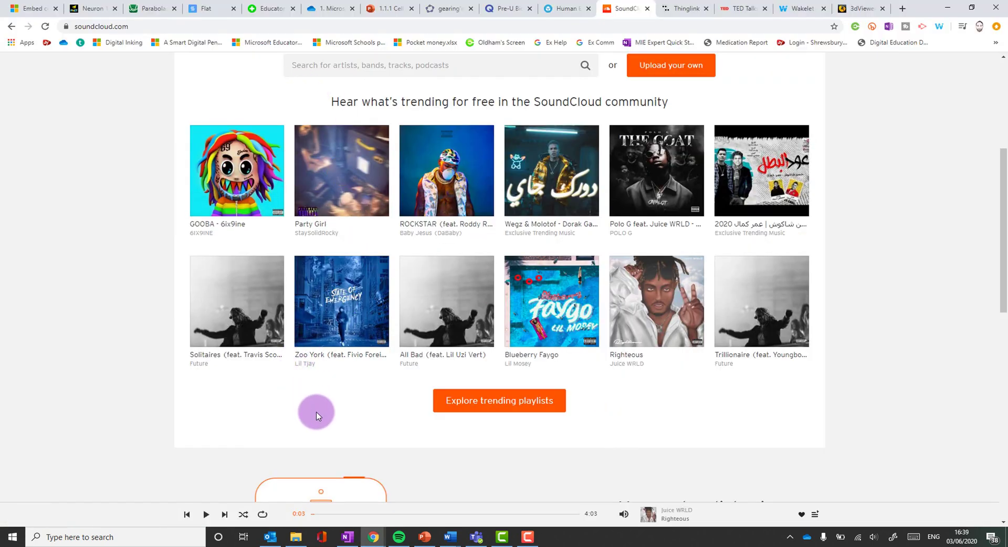
Step: Select the trending track 'Righteous' share link via its Share menu, then open its track page
scroll(321, 411, up, 5)
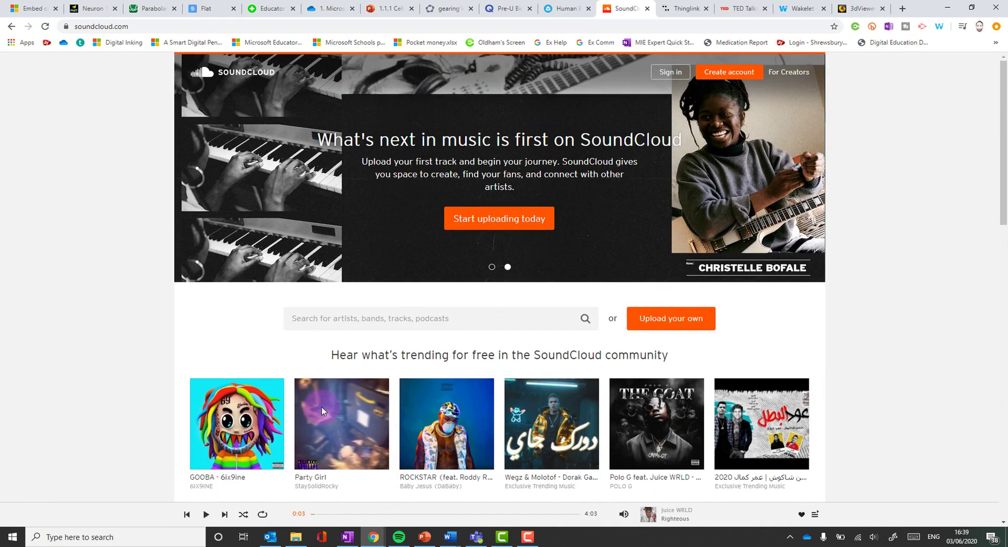
scroll(322, 411, down, 4)
click(321, 410)
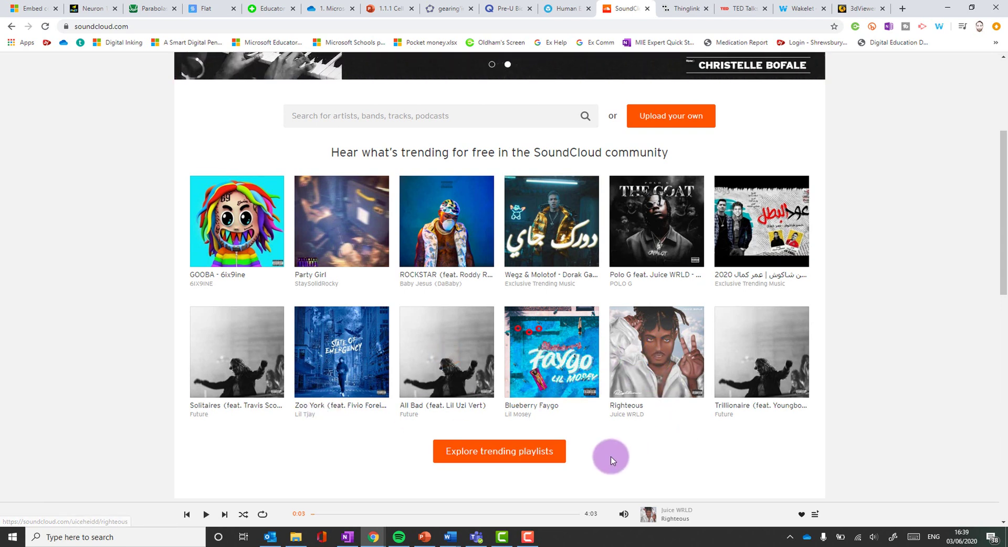
mouse_move(696, 393)
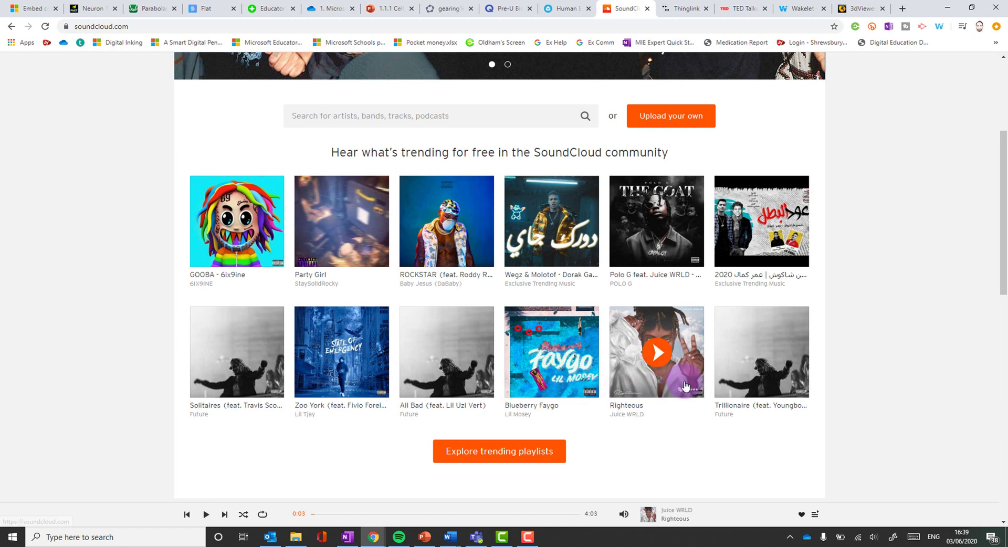
click(693, 389)
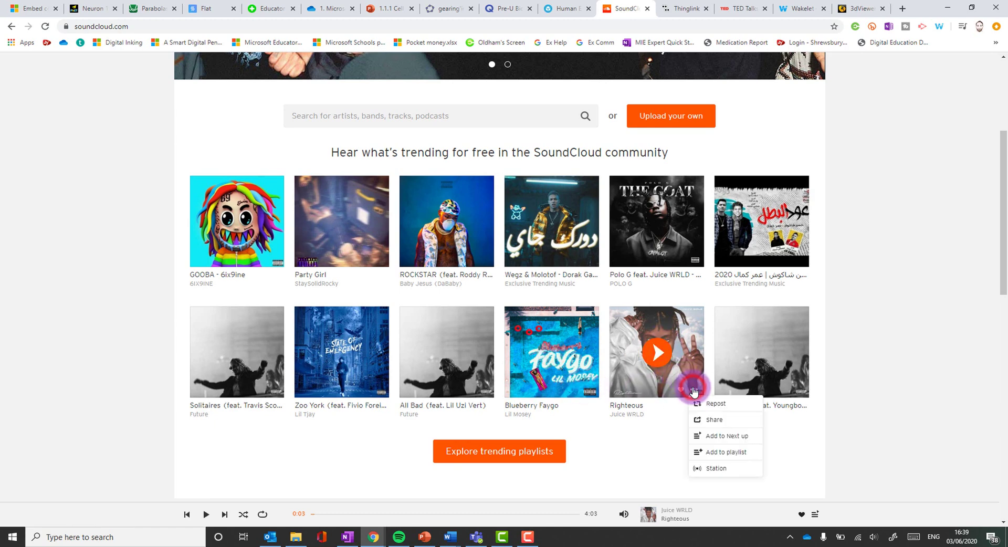
click(723, 422)
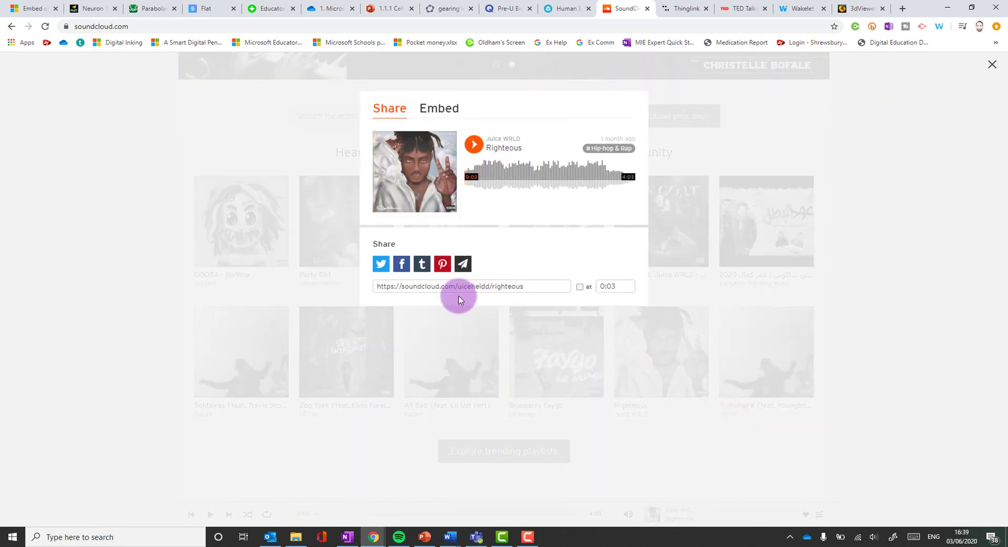
click(452, 288)
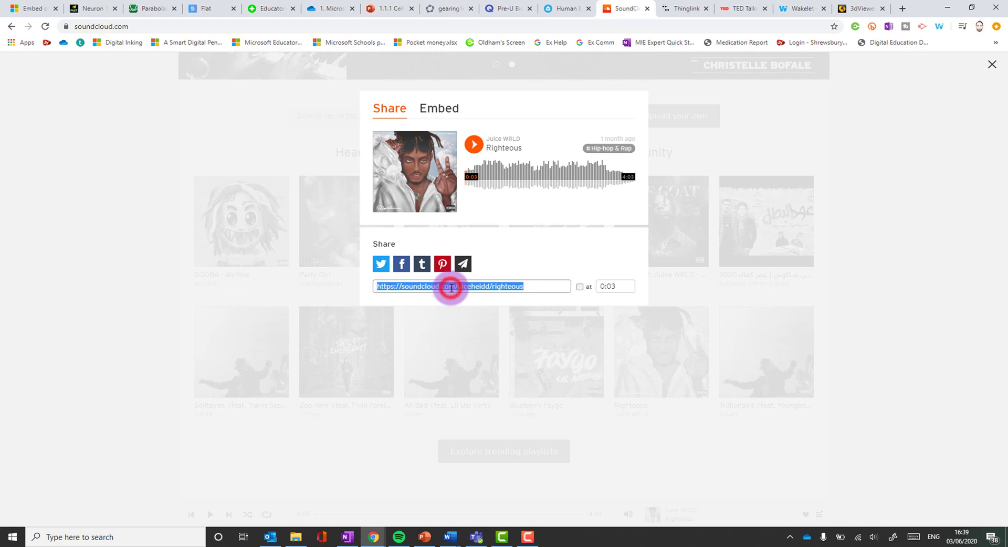
click(644, 360)
click(668, 366)
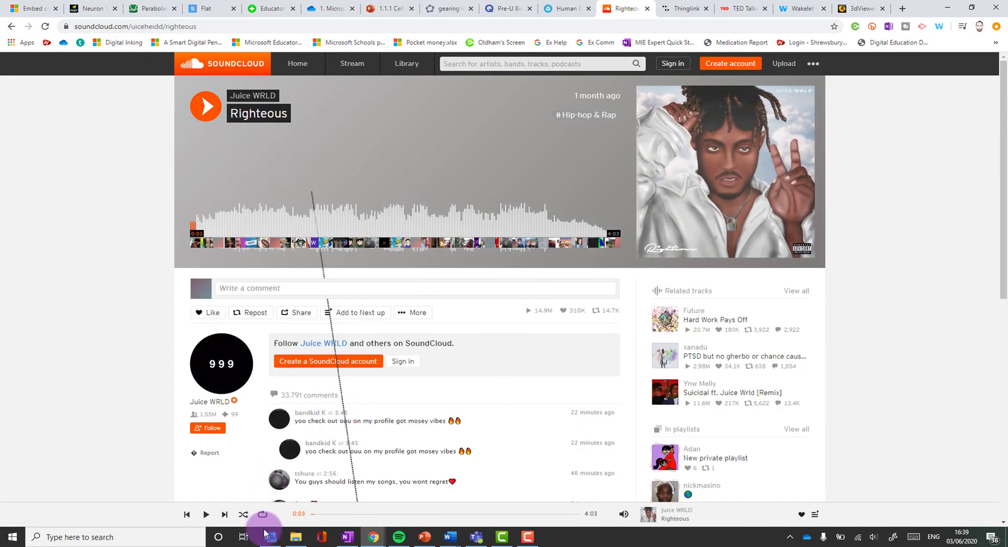
Step: Paste the SoundCloud 'Righteous' link in OneNote below the animal cell model
click(271, 483)
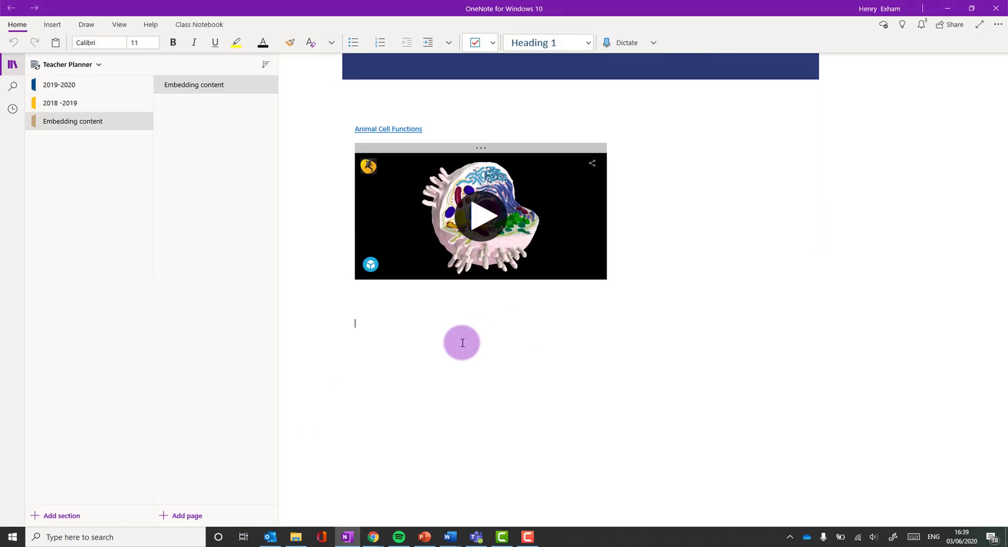
click(462, 343)
key(ctrl+v)
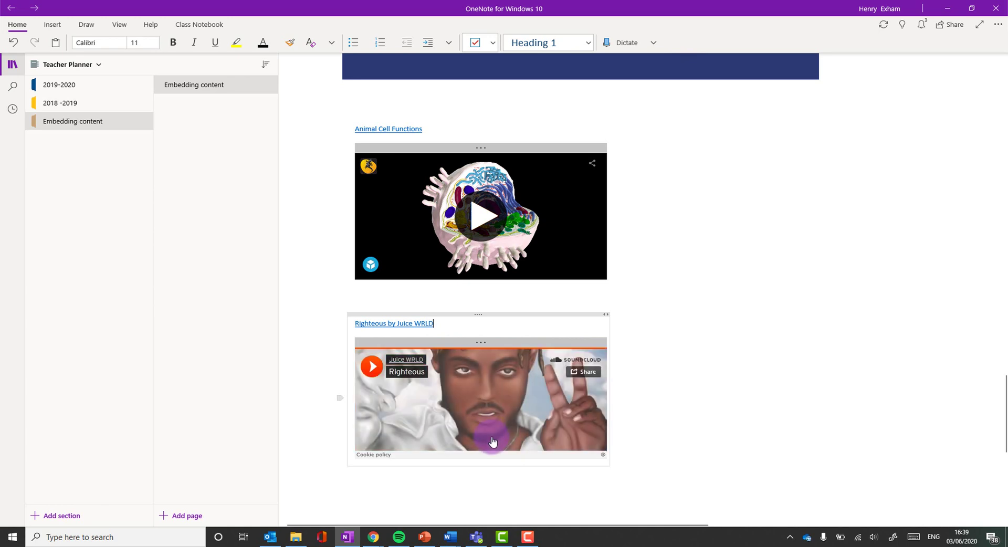
Step: Test play and pause on the Righteous player, then resize it by its corner handle
click(371, 368)
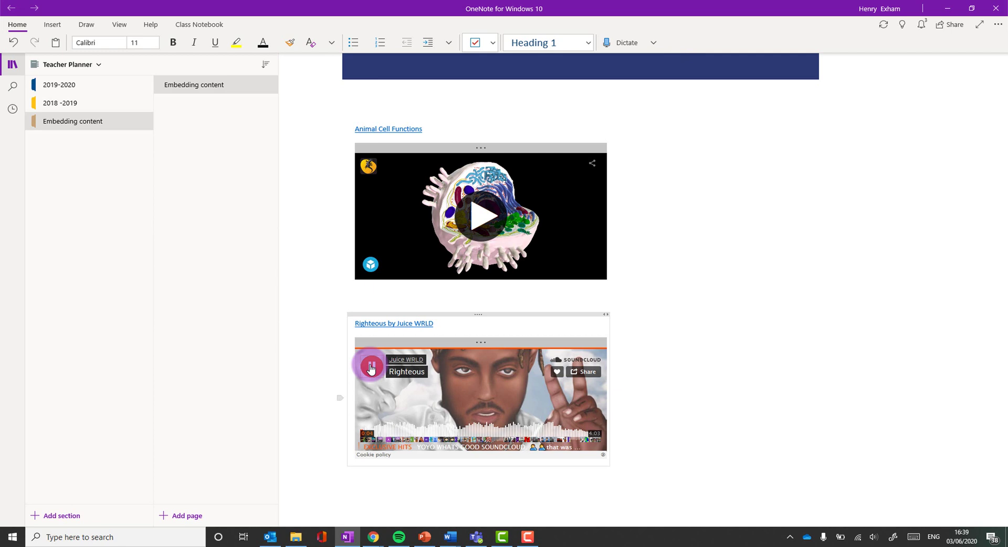
click(371, 368)
click(472, 336)
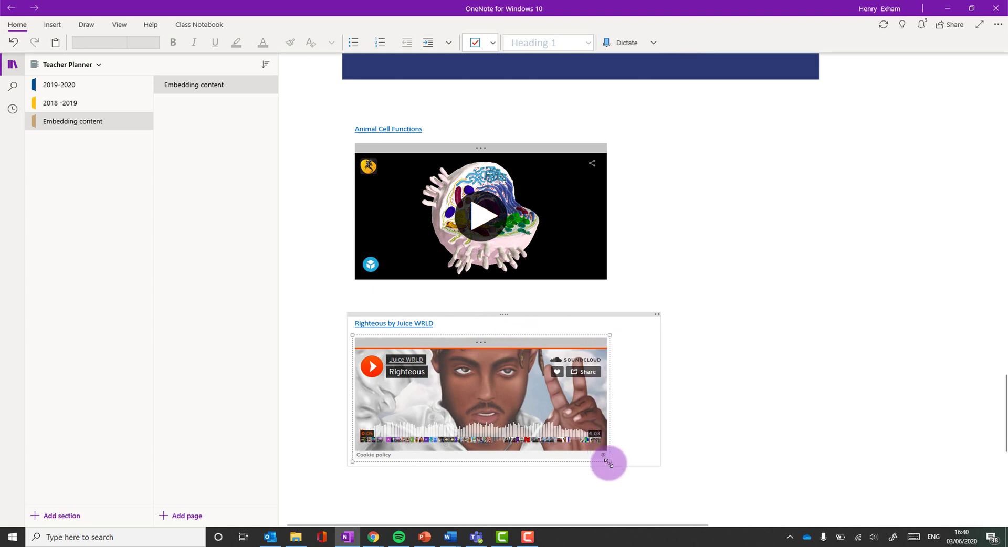
drag(608, 463, 650, 480)
Step: Enlarge the GeoGebra gears embed and reload its animation
click(584, 368)
scroll(685, 210, up, 15)
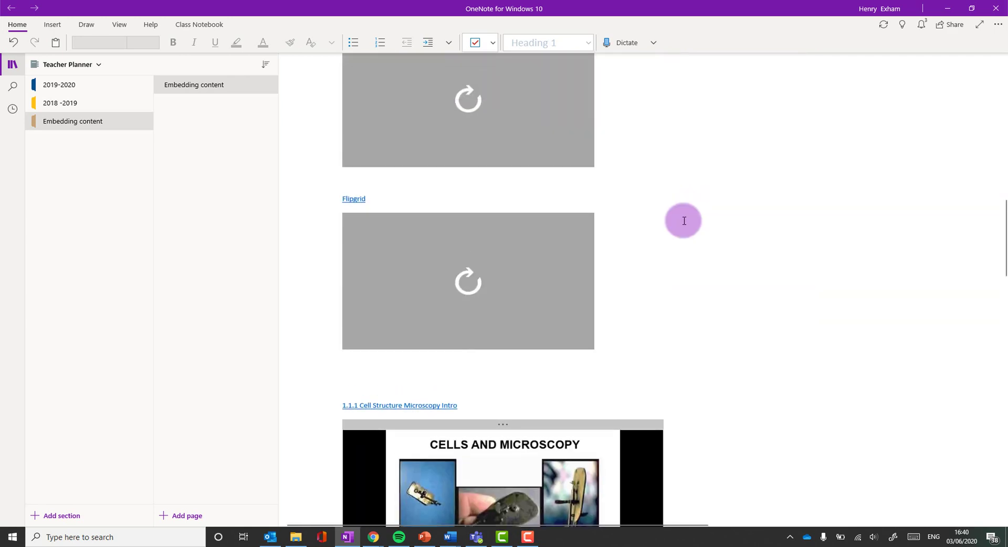
scroll(683, 221, down, 5)
scroll(683, 220, down, 2)
click(527, 281)
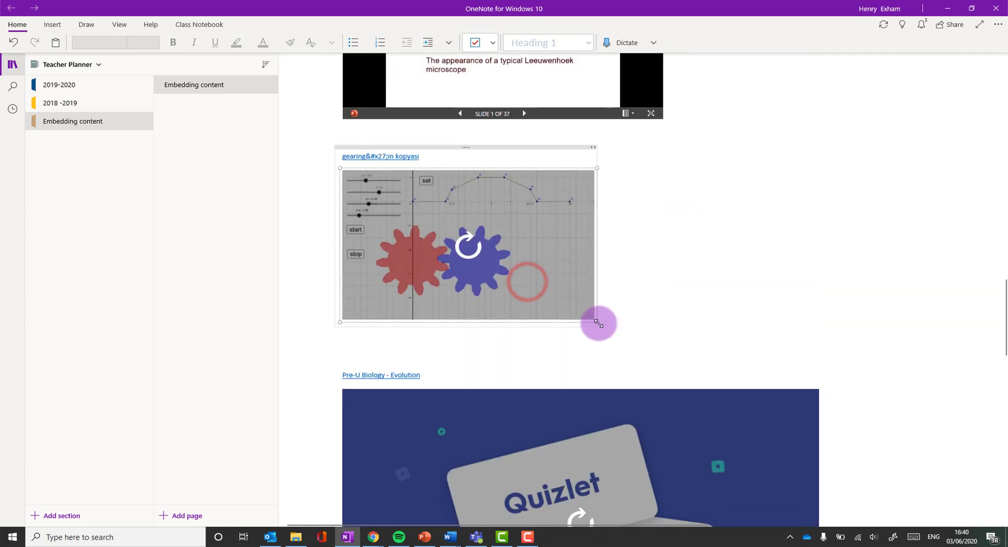
drag(597, 322, 742, 383)
click(549, 281)
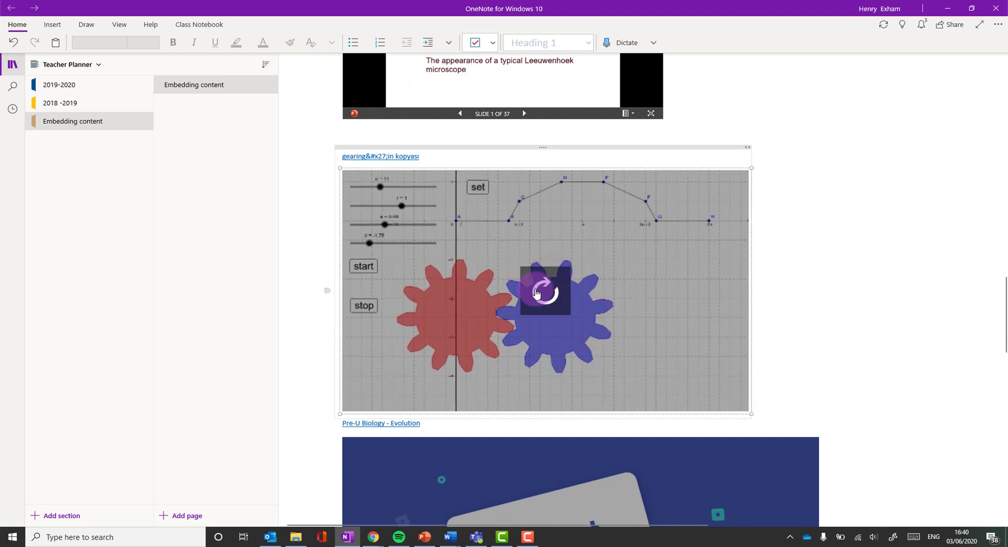
Step: Open the Righteous title link above the SoundCloud player in the browser
scroll(794, 273, down, 1)
scroll(792, 272, down, 10)
scroll(792, 273, up, 1)
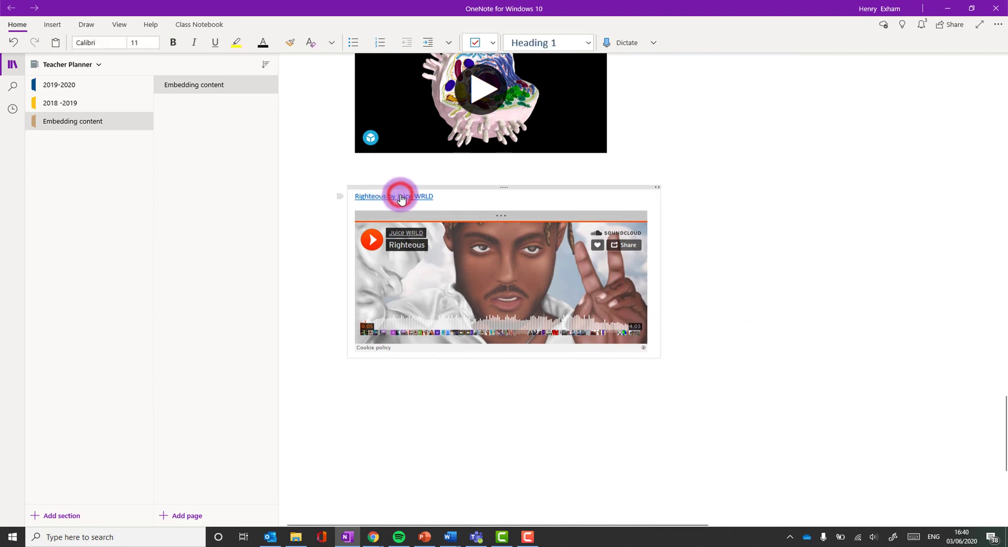
click(401, 197)
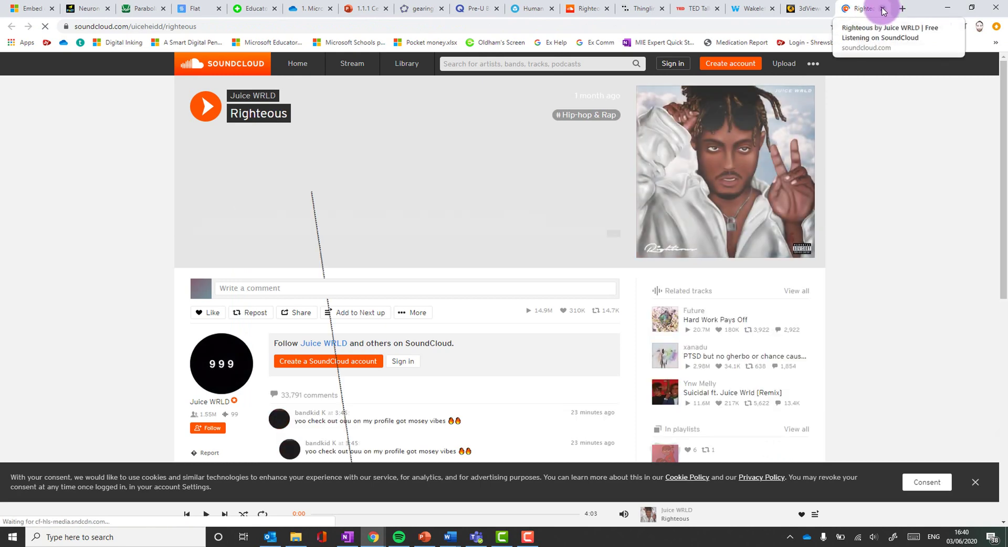
Step: Close the SoundCloud track and 3dView animal cell browser tabs
click(883, 9)
click(884, 9)
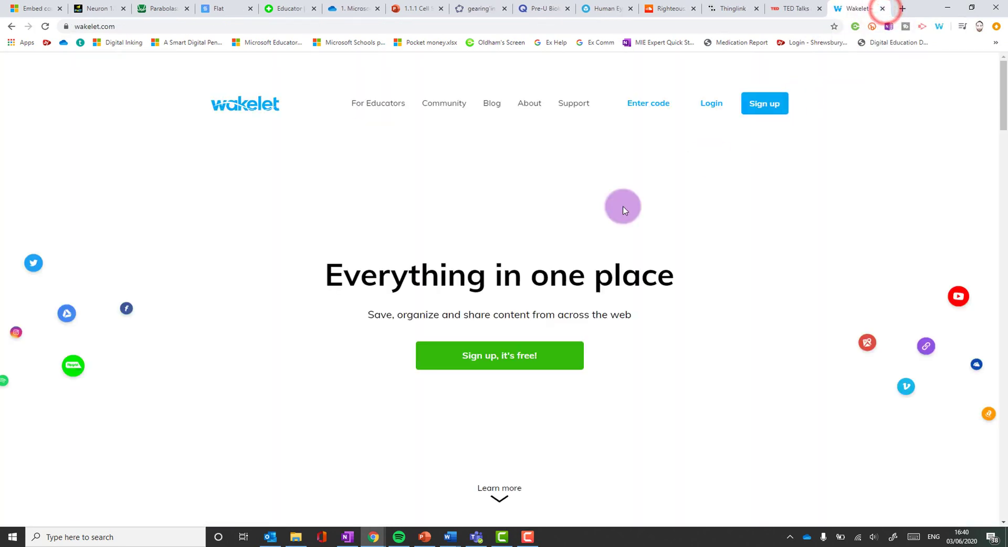
key(alt+Tab)
key(alt+Tab)
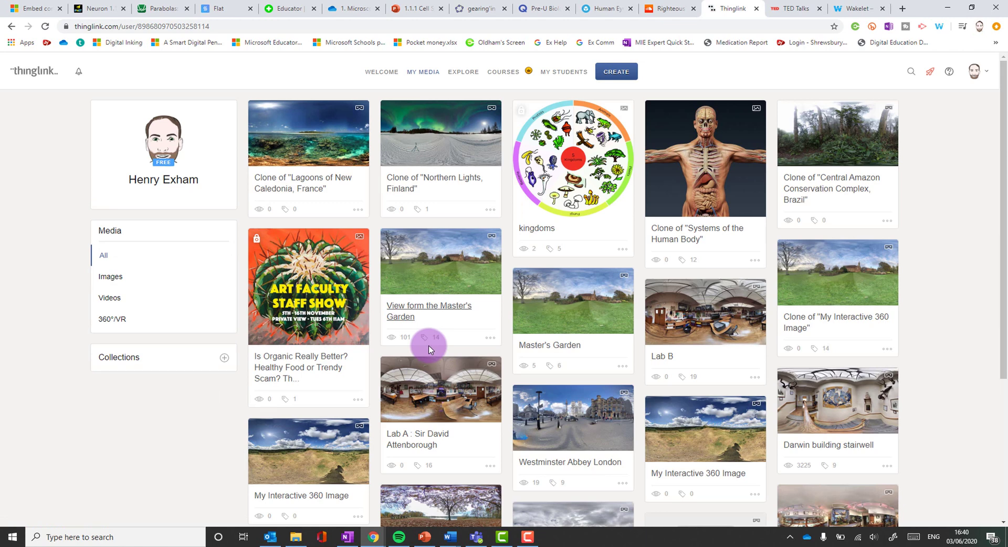
Step: Open ThingLink's Clone of "Systems of the Human Body" scene and copy its web address
click(713, 235)
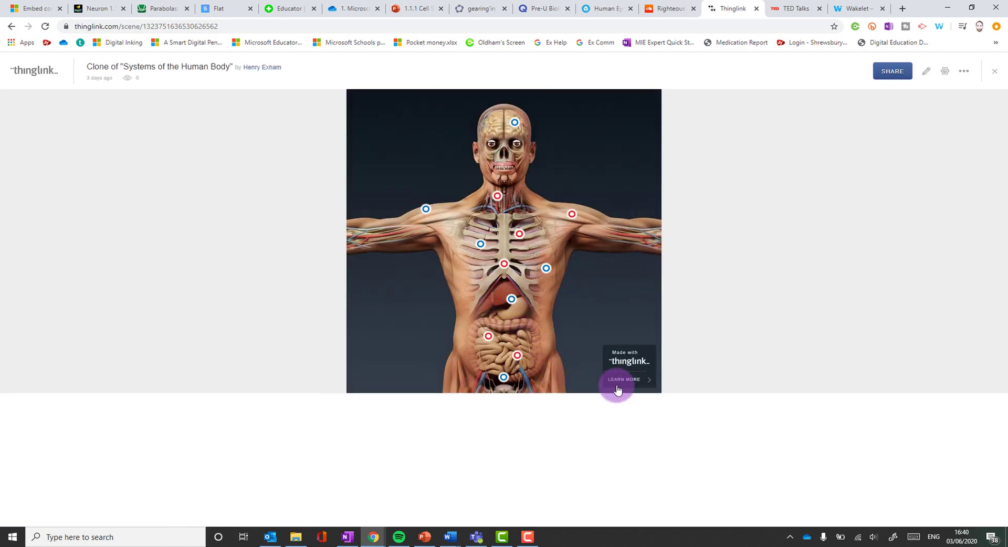
click(154, 28)
right_click(153, 27)
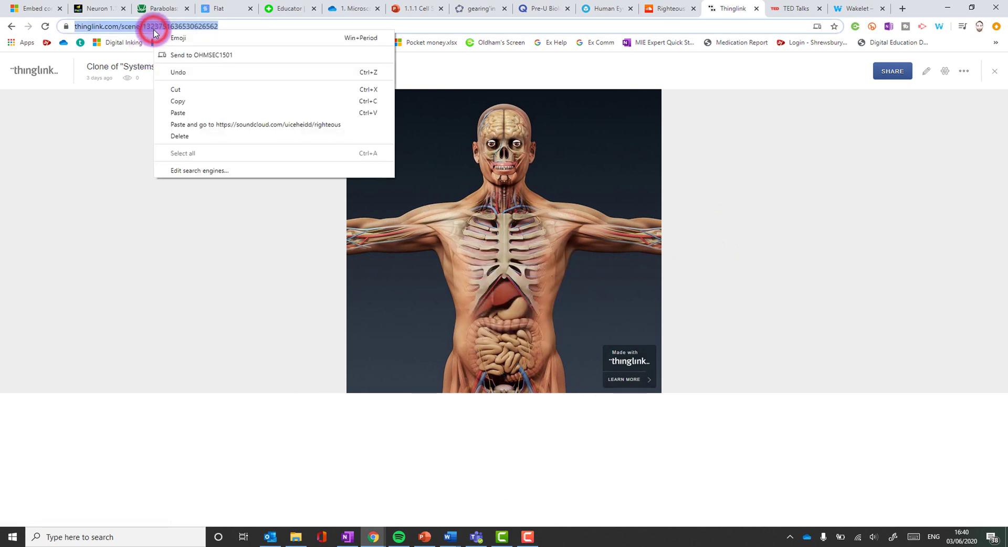
click(201, 102)
Step: Paste the ThingLink 'Systems of the Human Body' scene as an embed below the SoundCloud player, then return to the browser
key(super+Tab)
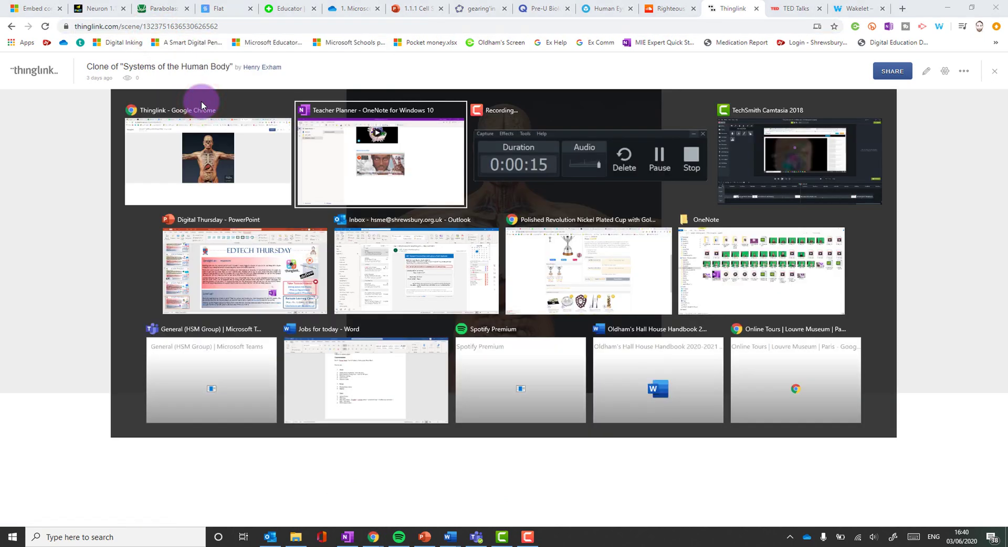
key(Return)
click(374, 399)
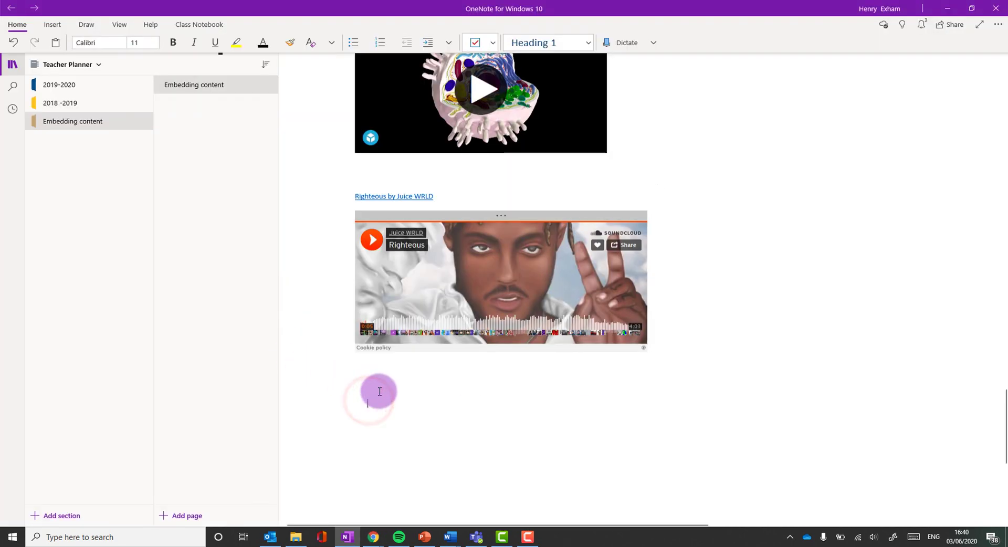
key(ctrl+v)
scroll(495, 187, down, 5)
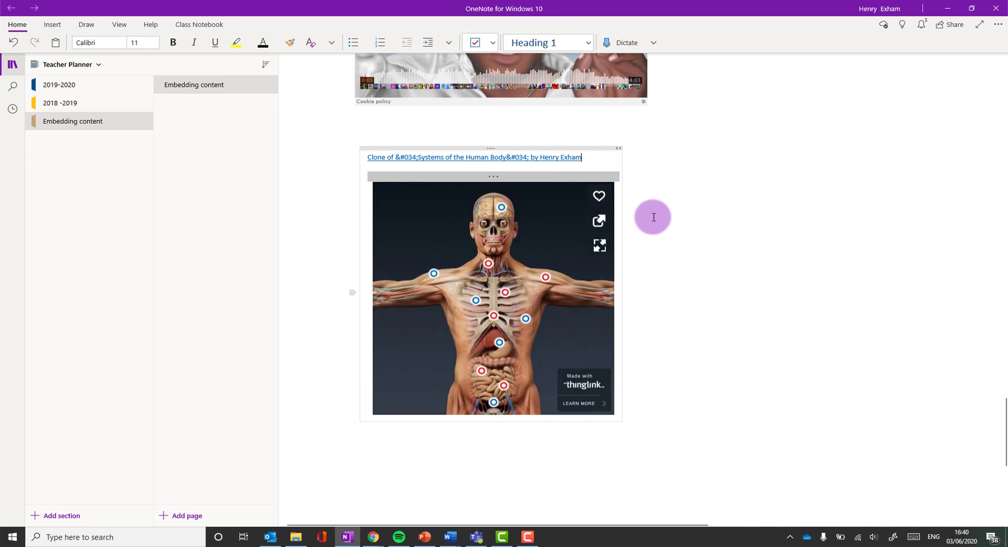
scroll(411, 224, down, 5)
click(412, 216)
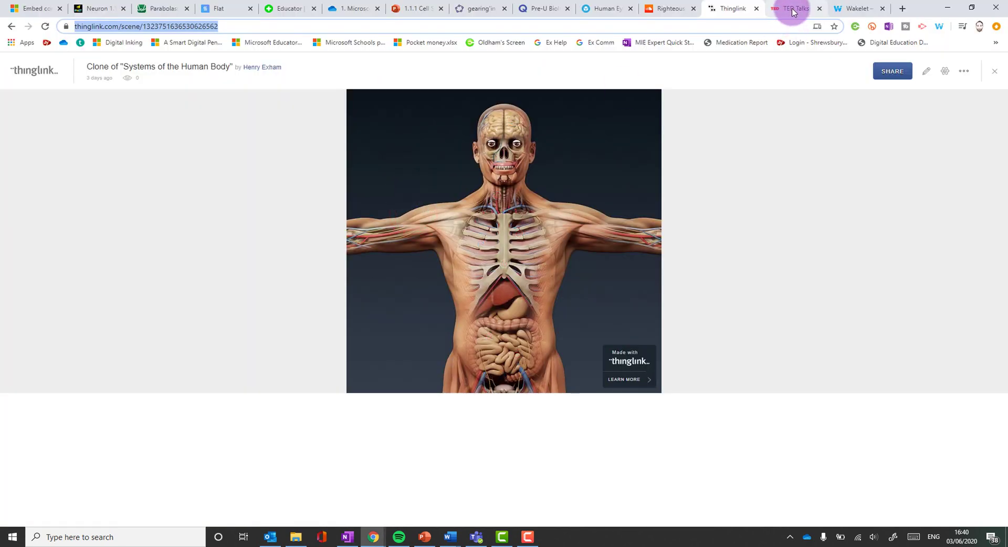
Step: Copy the web address of the TED talk 'When is a pandemic over?'
click(792, 9)
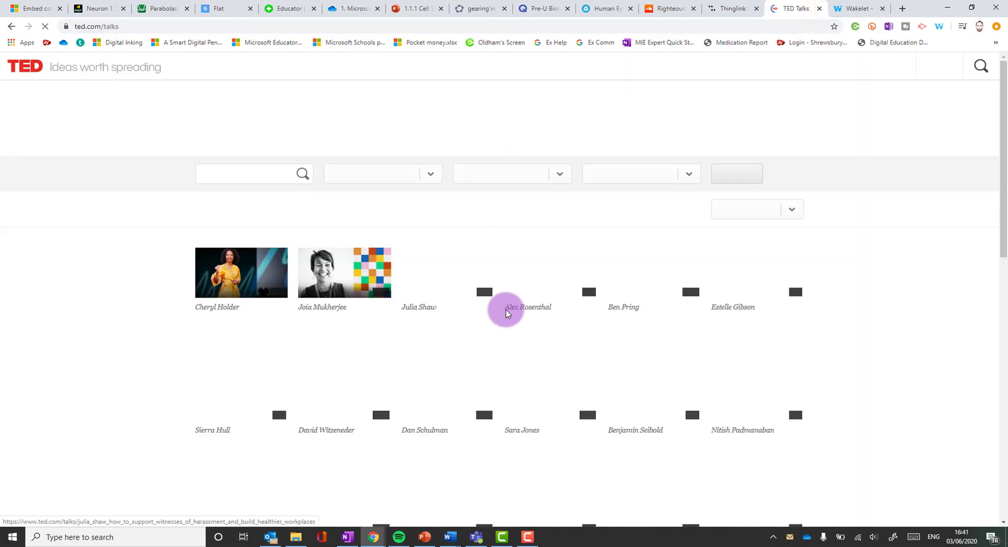
scroll(400, 348, down, 4)
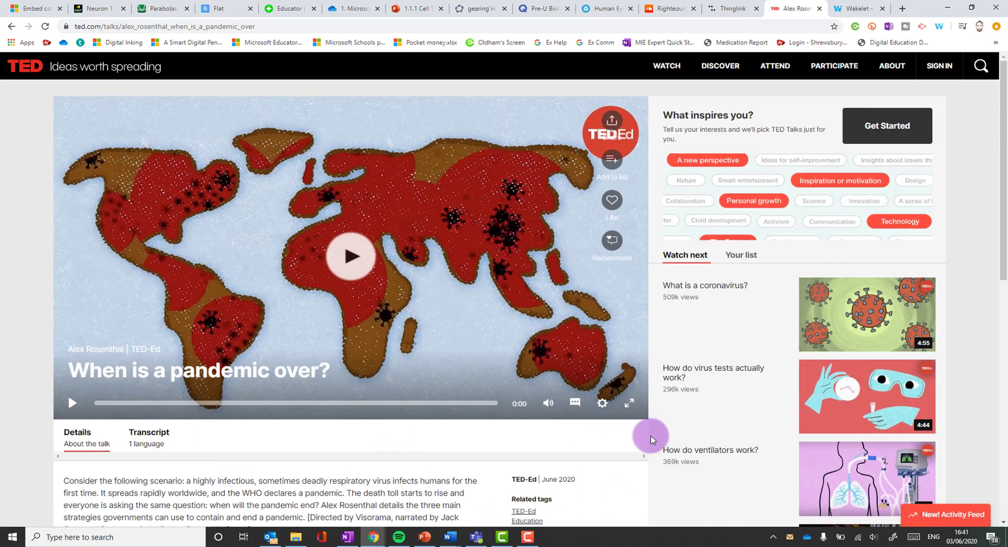
click(221, 27)
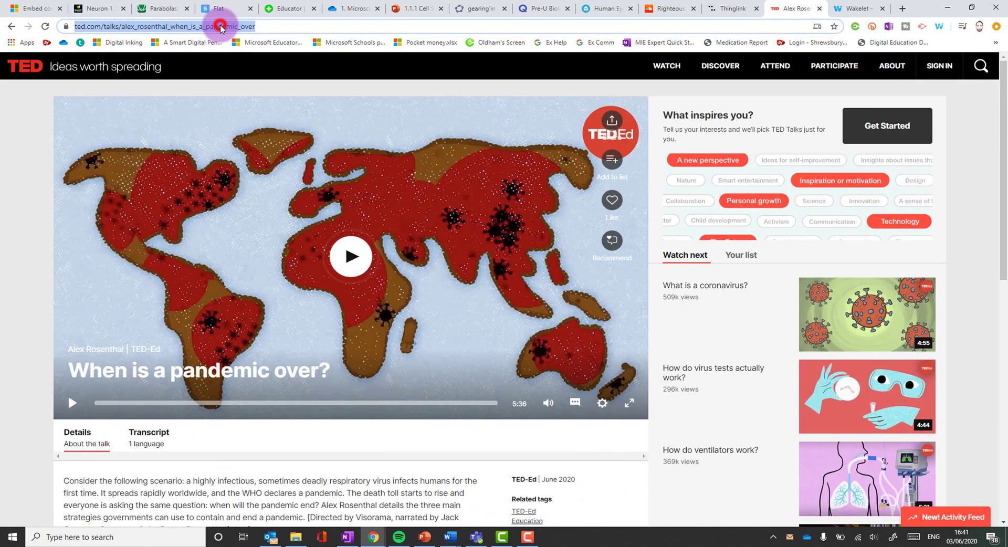
right_click(220, 27)
click(265, 95)
Step: Paste the TED talk link into OneNote and position it just under the ThingLink scene
key(alt+Tab)
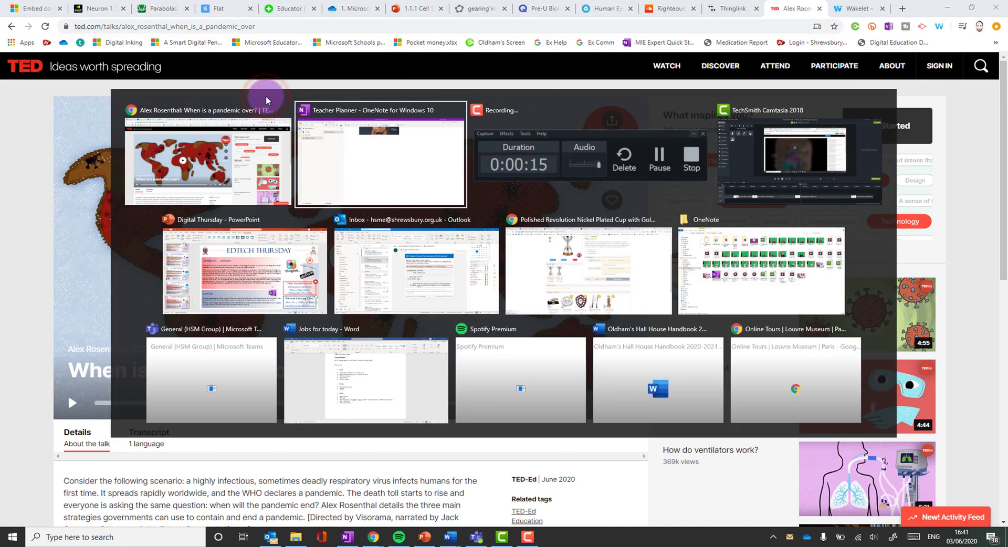
key(ctrl+v)
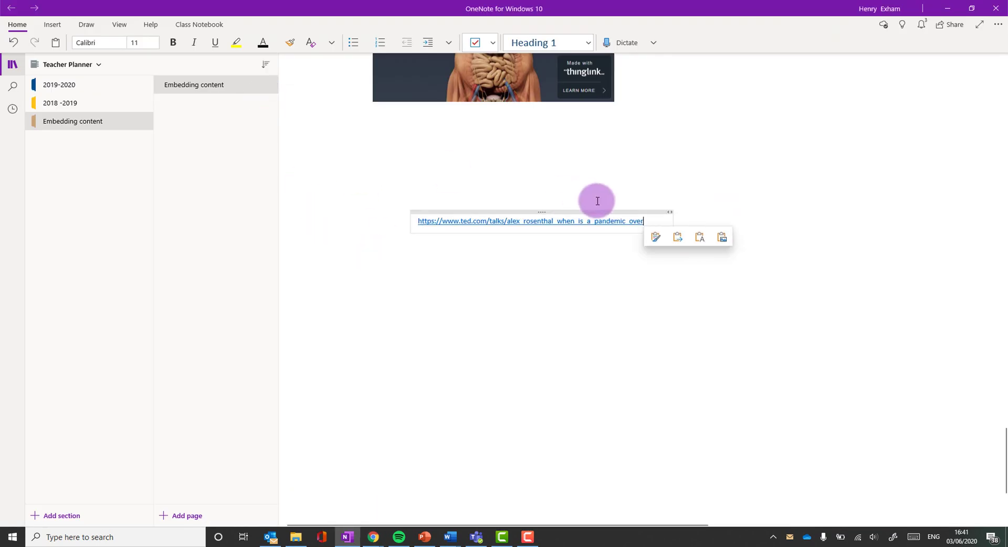
drag(559, 210, 521, 125)
click(717, 159)
key(alt+Tab)
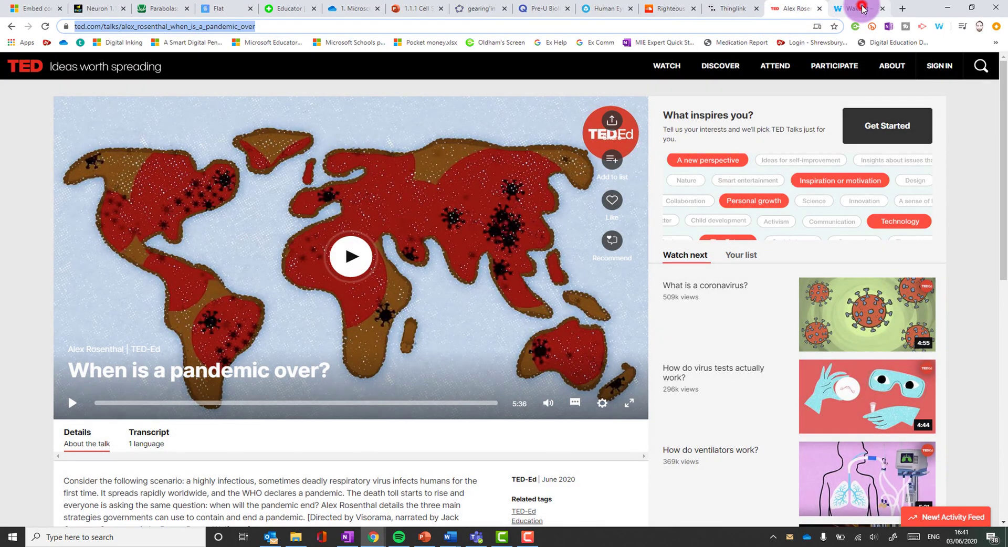
Step: Open Wakelet's 'Evolution Resources' collection and copy its web address
click(858, 8)
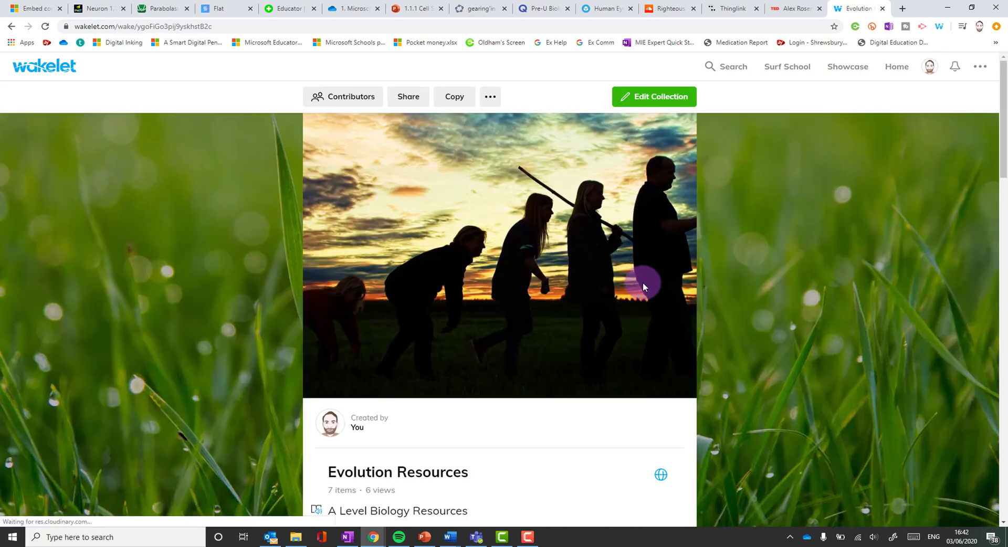
scroll(210, 273, down, 2)
scroll(210, 273, down, 15)
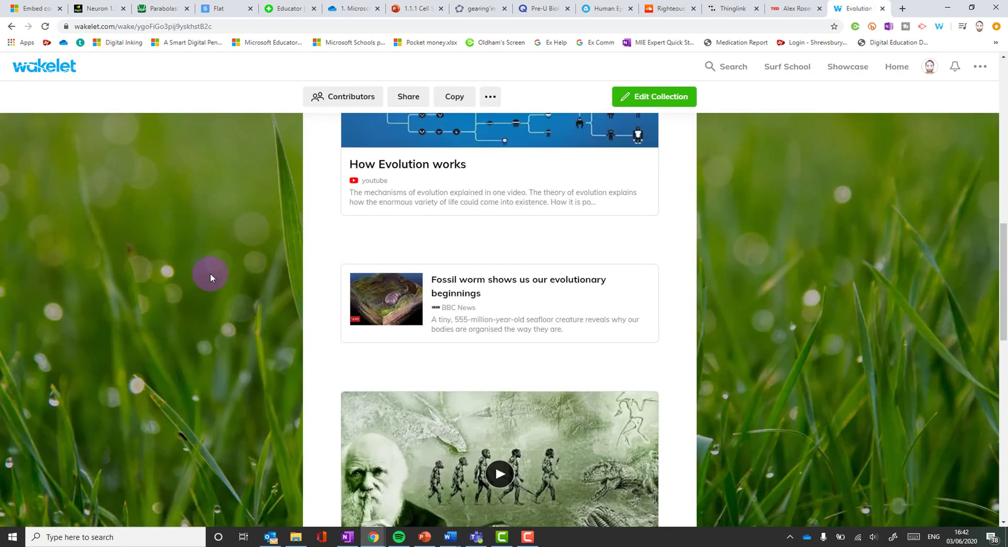
scroll(210, 272, up, 12)
scroll(210, 272, up, 4)
click(140, 27)
right_click(140, 27)
click(193, 100)
Step: Paste the 'Evolution Resources' Wakelet link below the TED pandemic video, review the embed, then return to Chrome
key(alt+Tab)
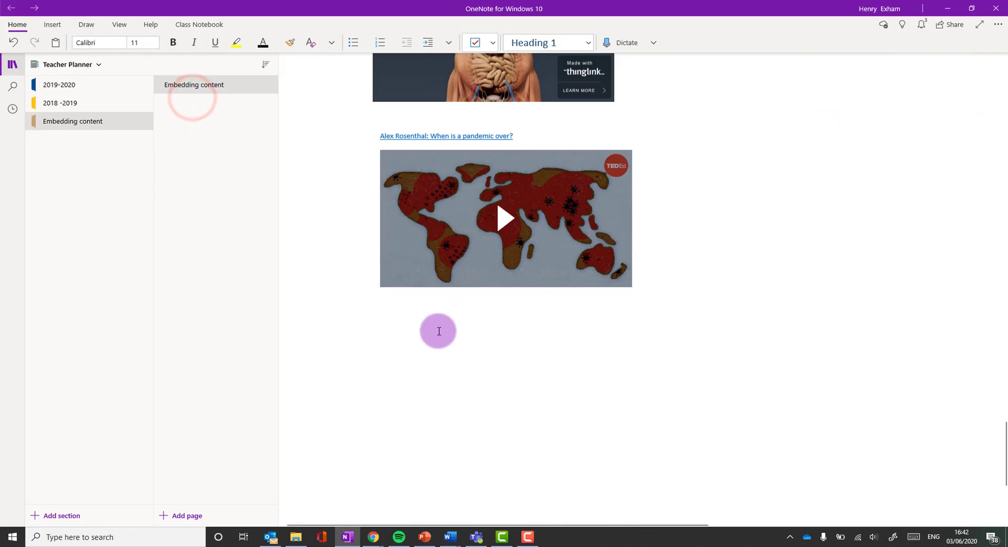
click(384, 340)
key(ctrl+v)
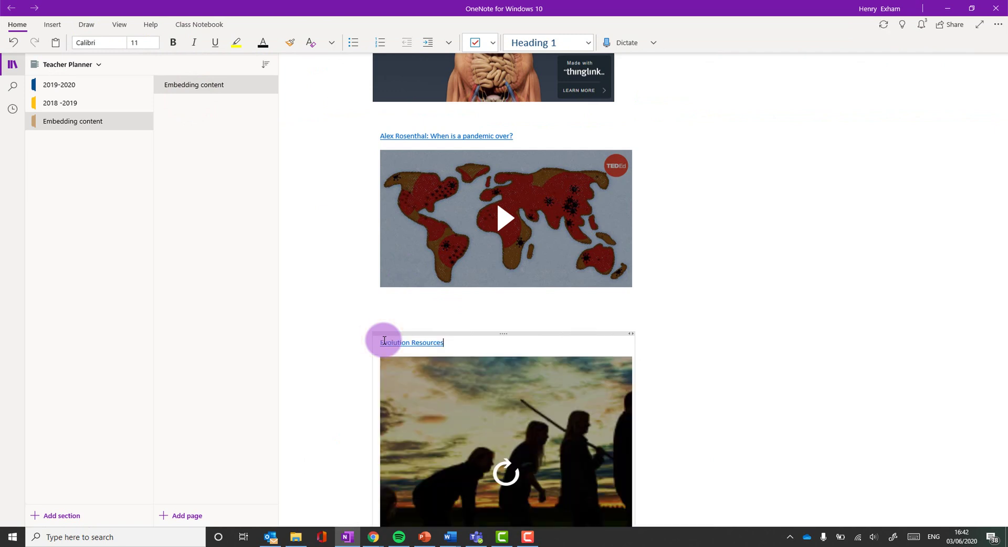
scroll(525, 162, down, 5)
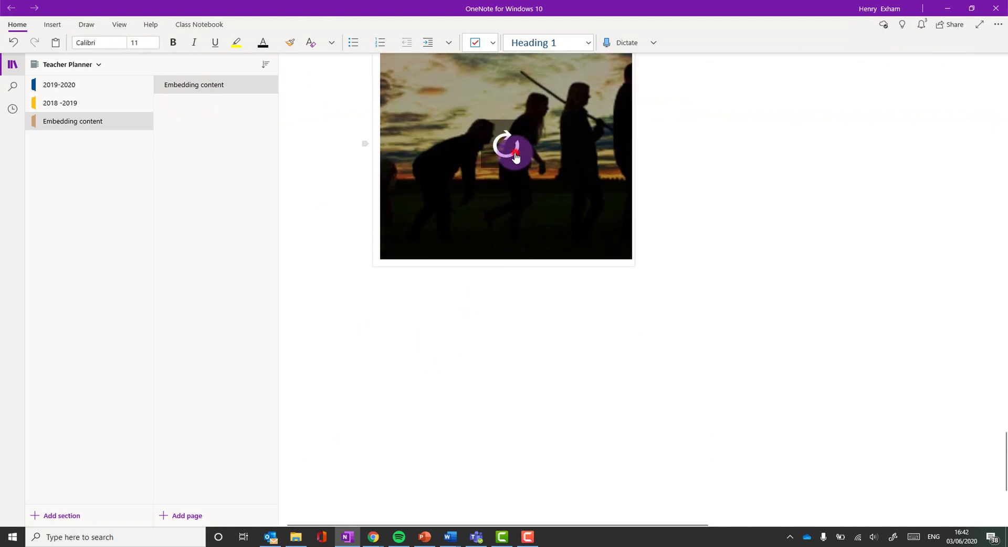
scroll(557, 399, up, 5)
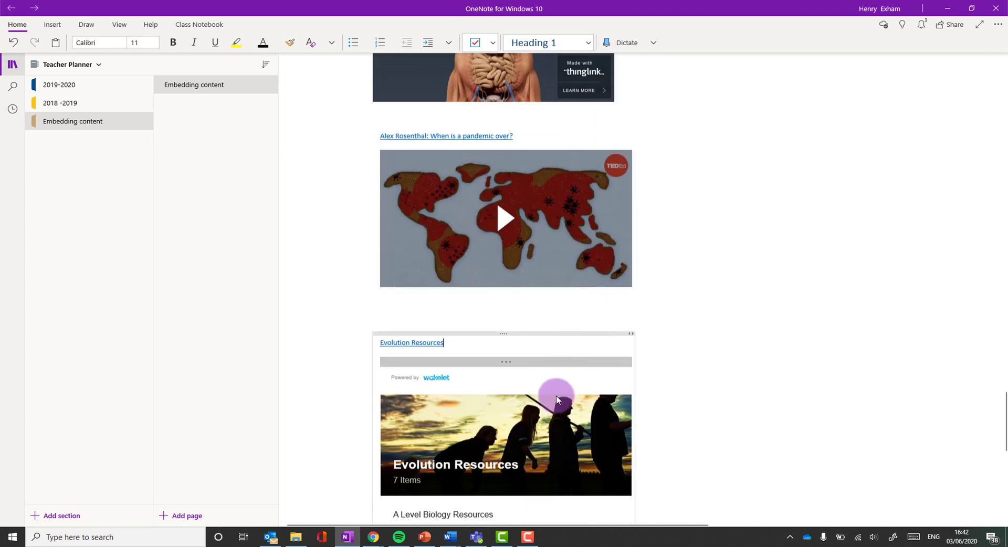
scroll(556, 400, down, 6)
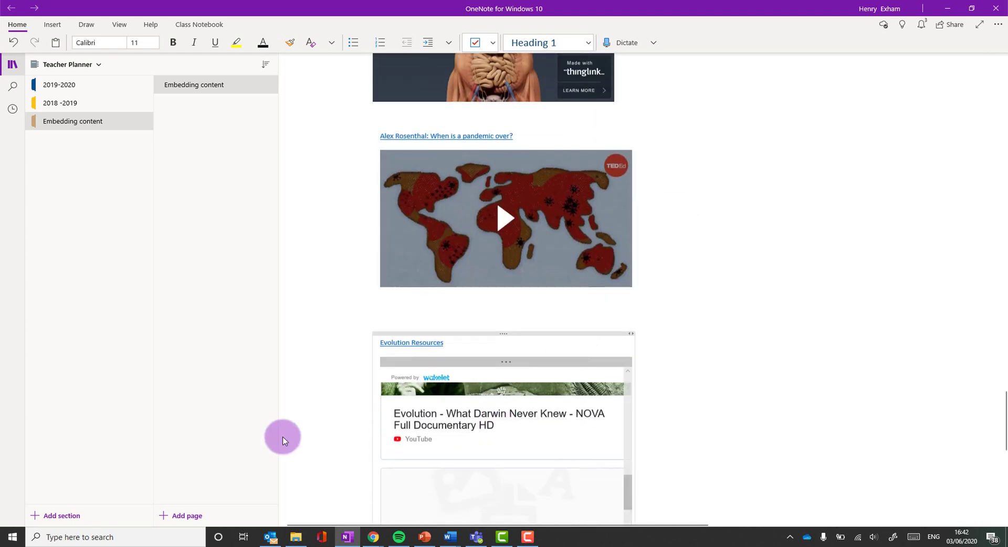
scroll(577, 430, down, 4)
scroll(706, 428, down, 10)
scroll(307, 290, down, 1)
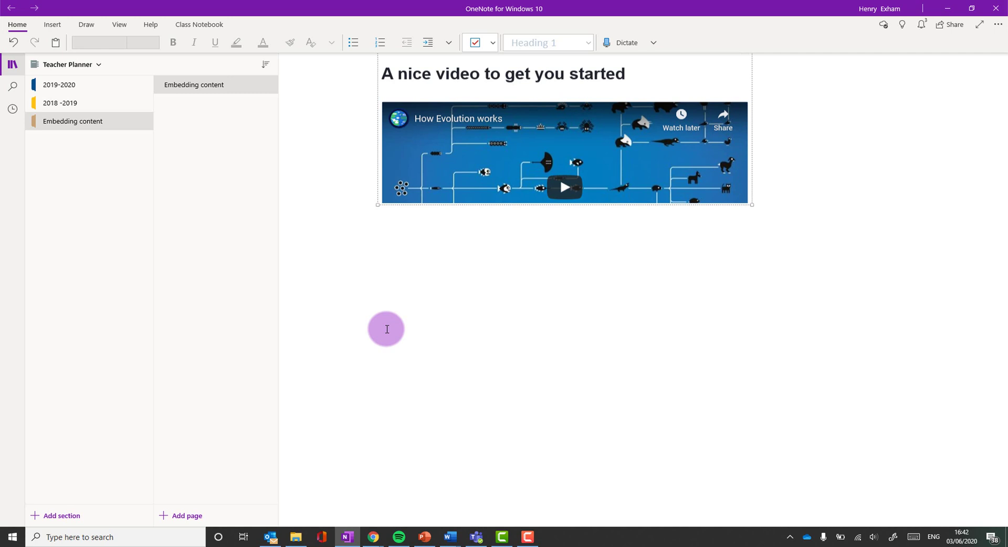
mouse_move(372, 535)
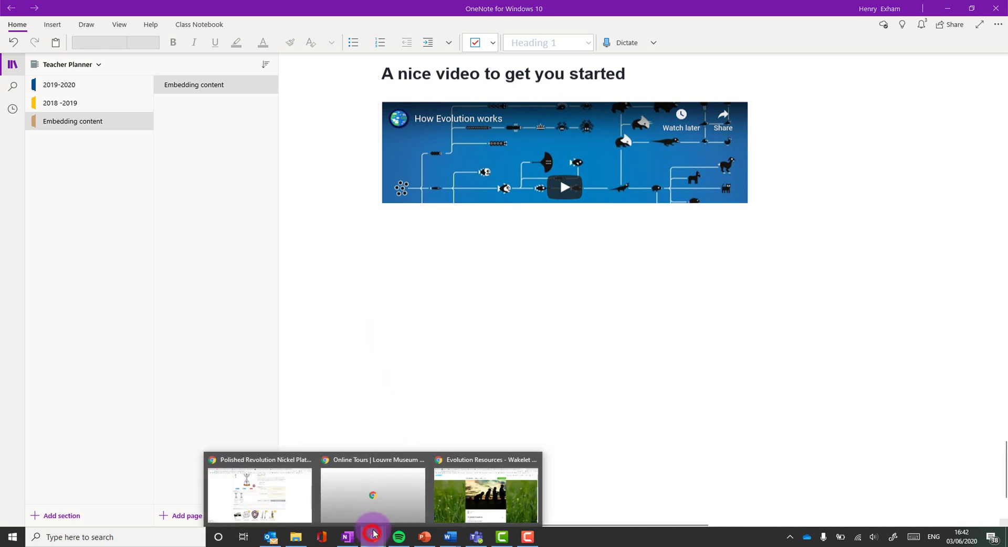
click(478, 514)
Step: Review the 'Embed content in OneNote' article's supported services list, from Buncee through Wakelet to YouTube
click(29, 8)
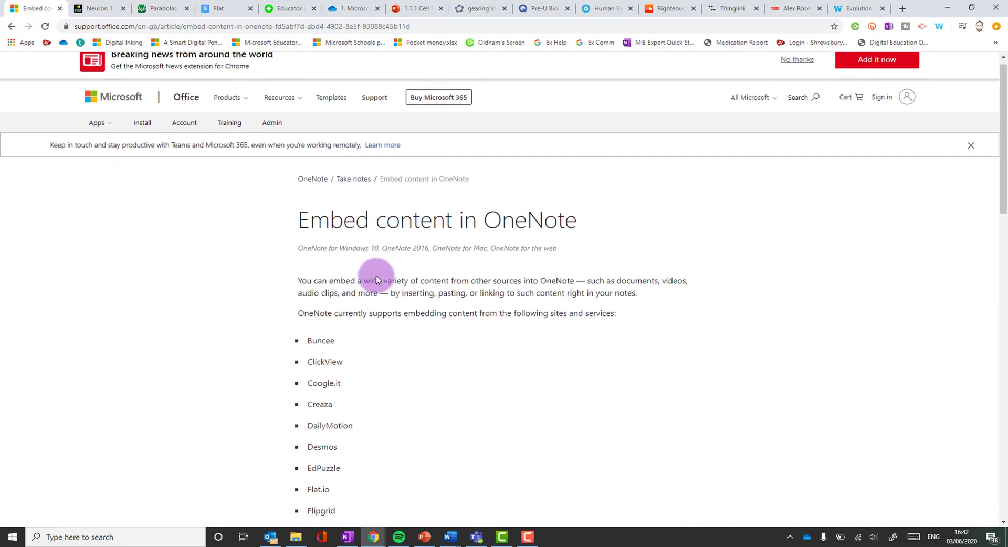
scroll(376, 278, down, 5)
scroll(375, 279, down, 8)
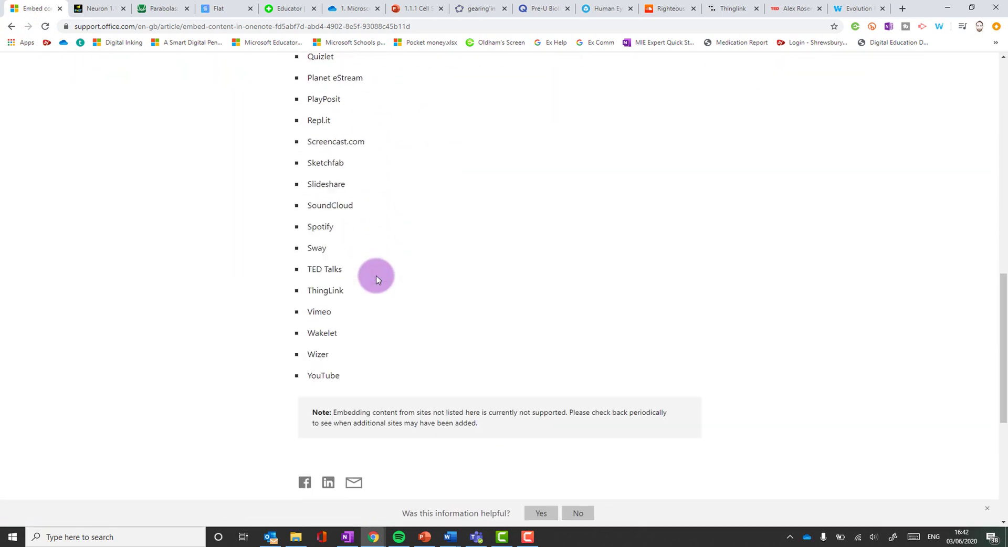
scroll(375, 278, up, 12)
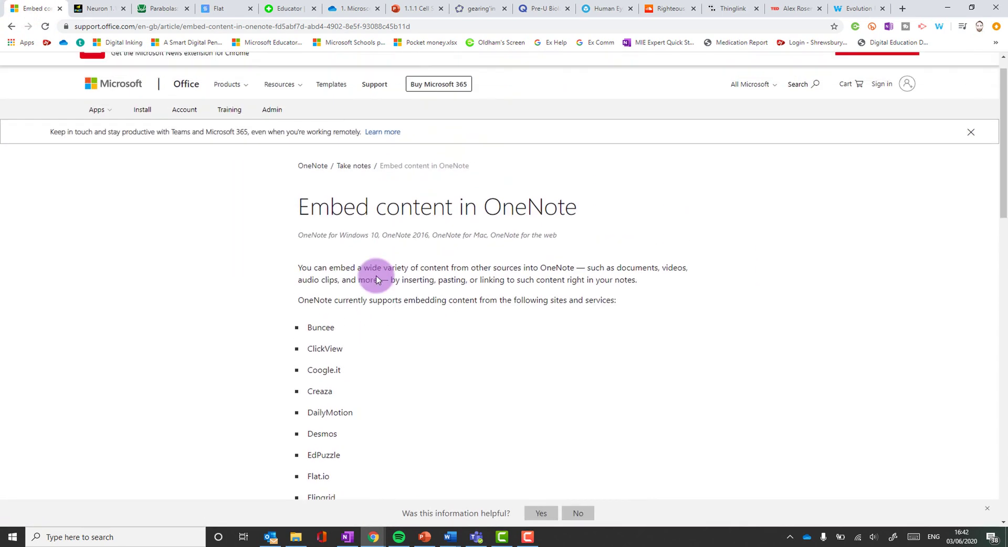
scroll(376, 279, up, 1)
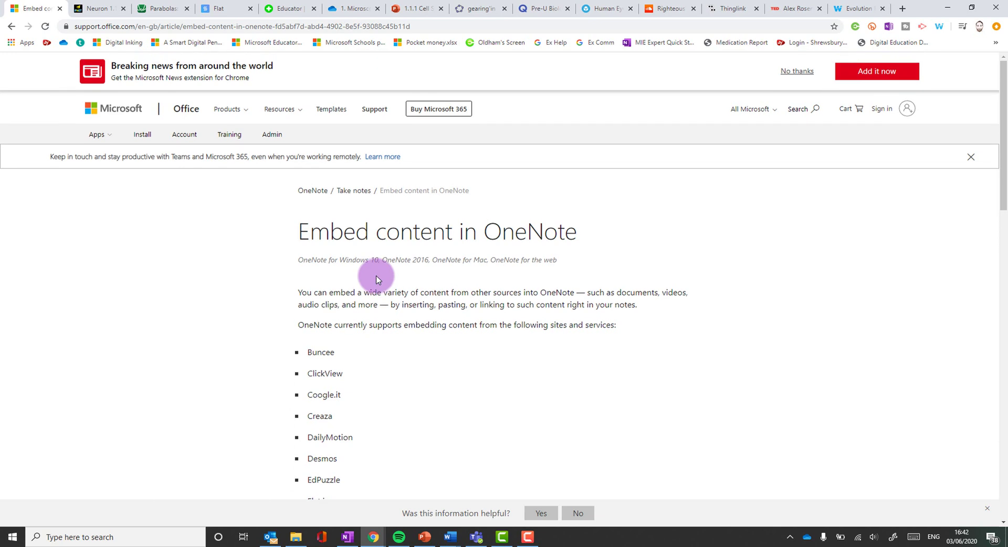